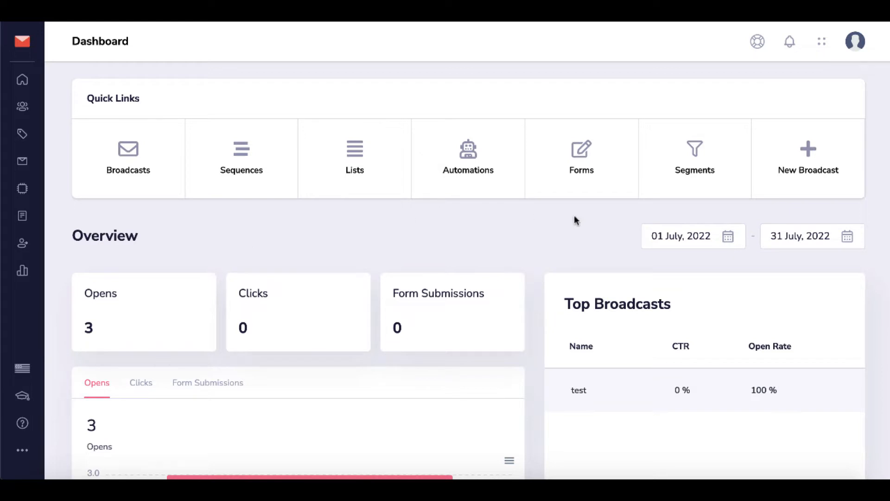
- Create a new email broadcast named "test" without a category and continue to its recipients
left_click(803, 153)
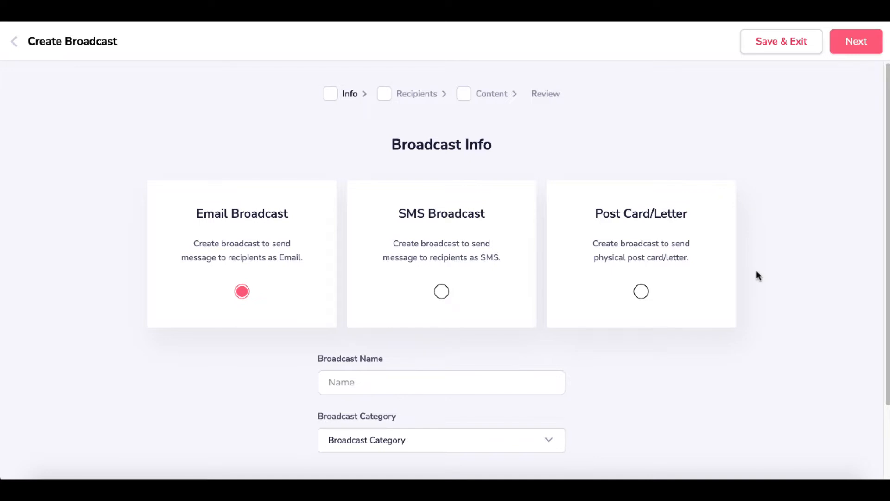
scroll(755, 317, "down", 2)
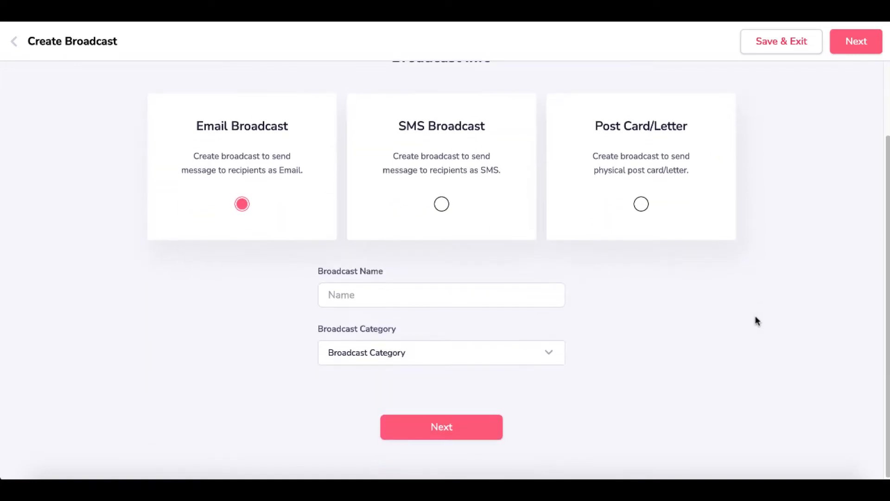
left_click(369, 298)
type("test")
left_click(366, 350)
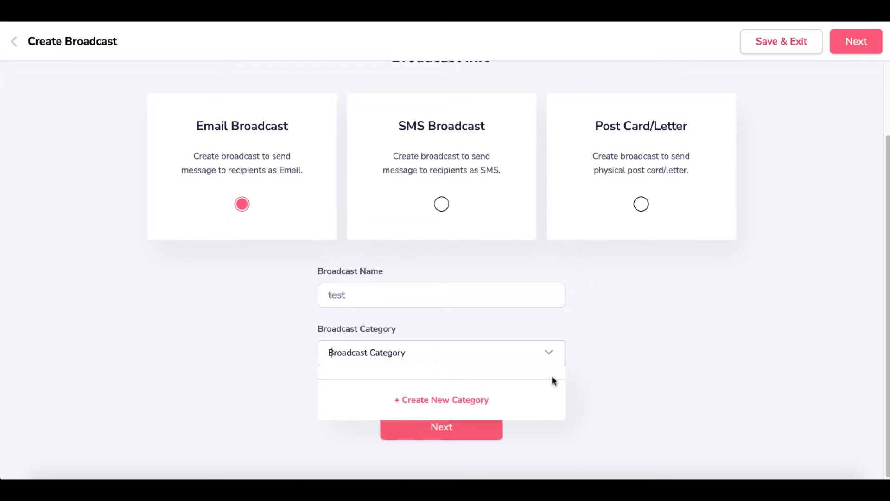
left_click(592, 366)
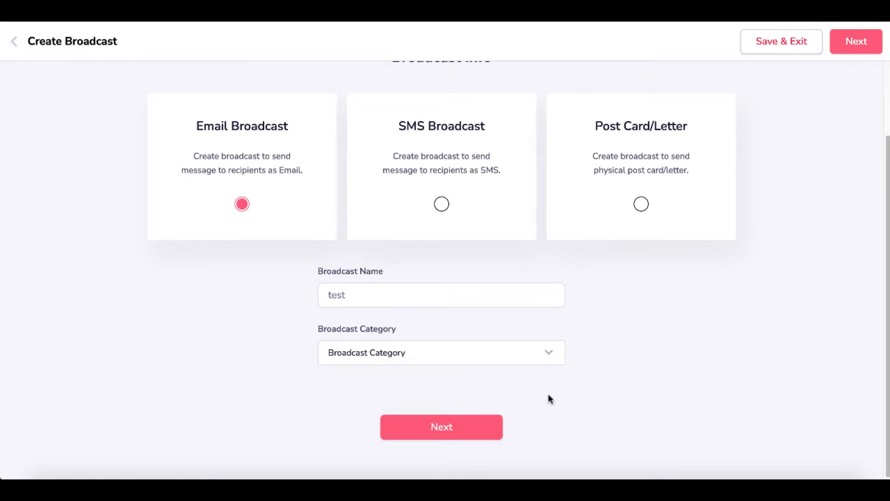
left_click(473, 425)
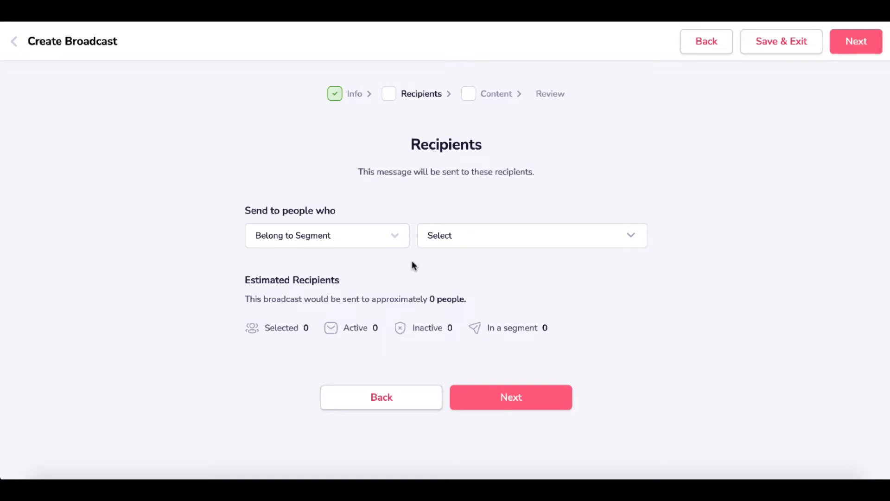
- Send the broadcast to people subscribed to the PLR JVs list and continue to the content stage
left_click(398, 241)
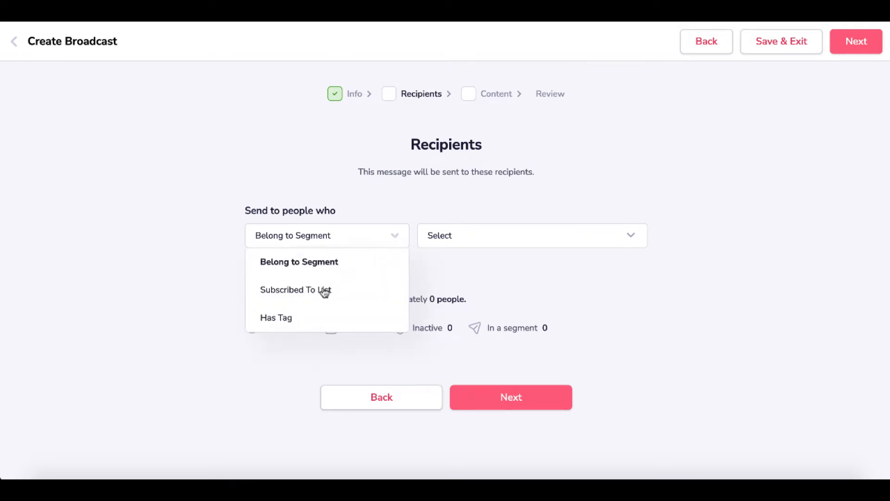
left_click(305, 291)
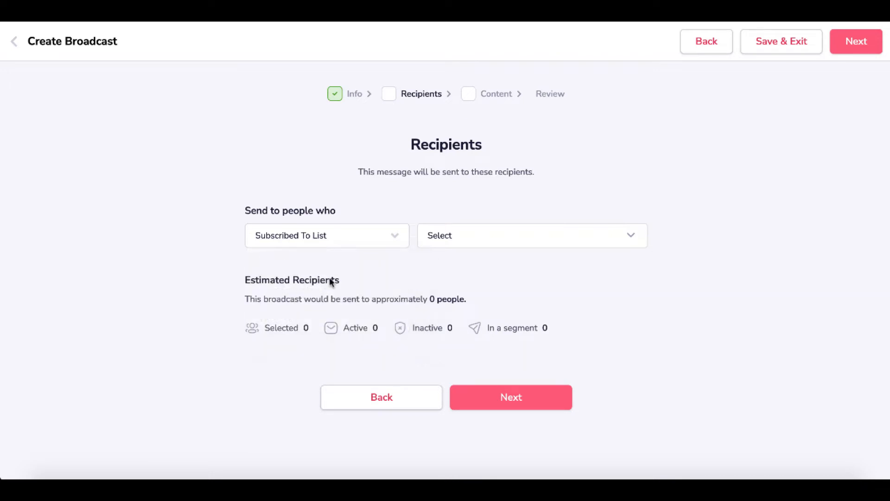
left_click(470, 235)
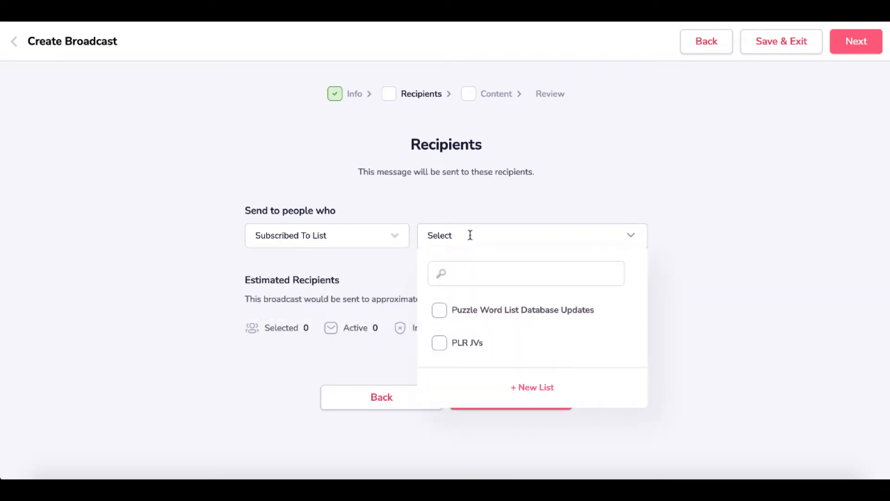
left_click(440, 347)
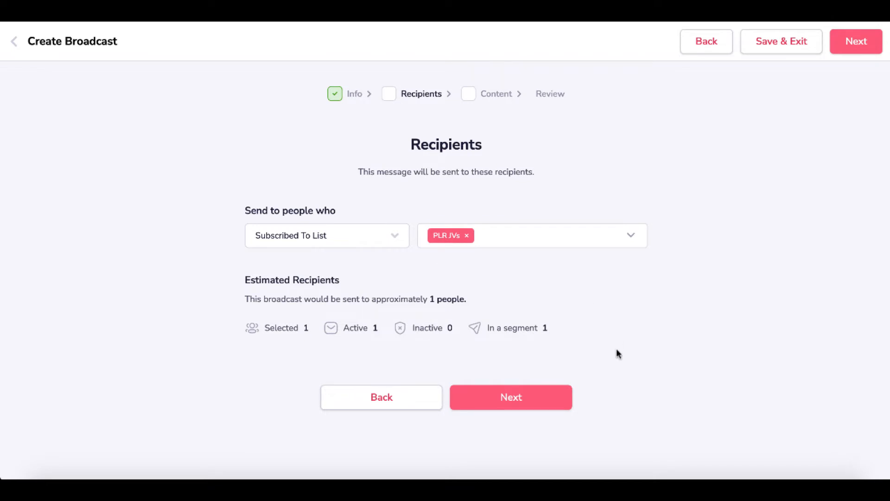
left_click(543, 406)
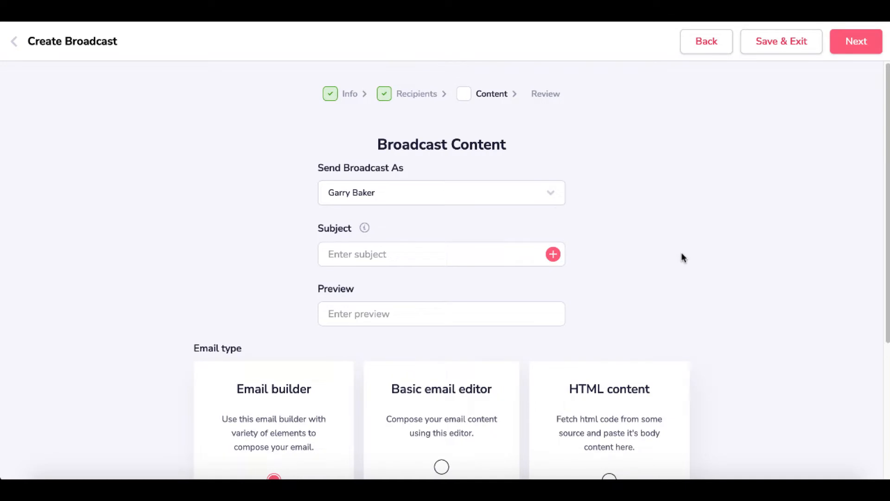
- Keep the default sender and enter the subject "Test templates" and the preview text "Test preview..."
left_click(549, 198)
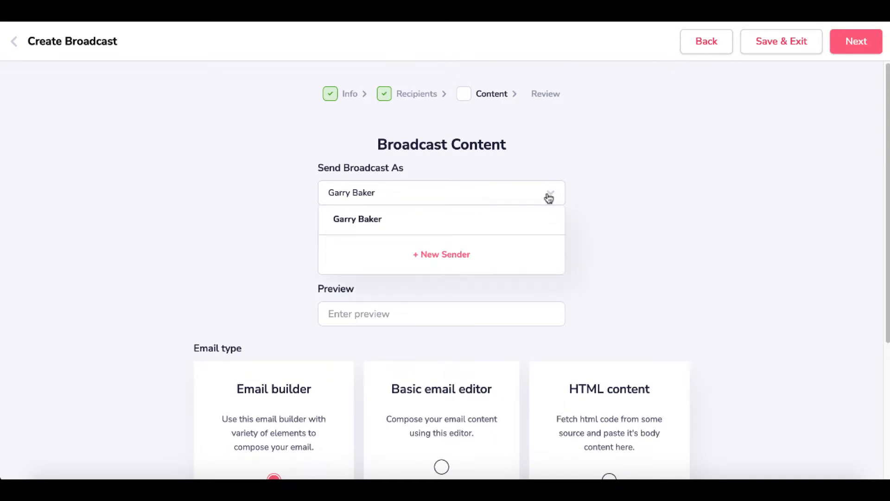
left_click(613, 200)
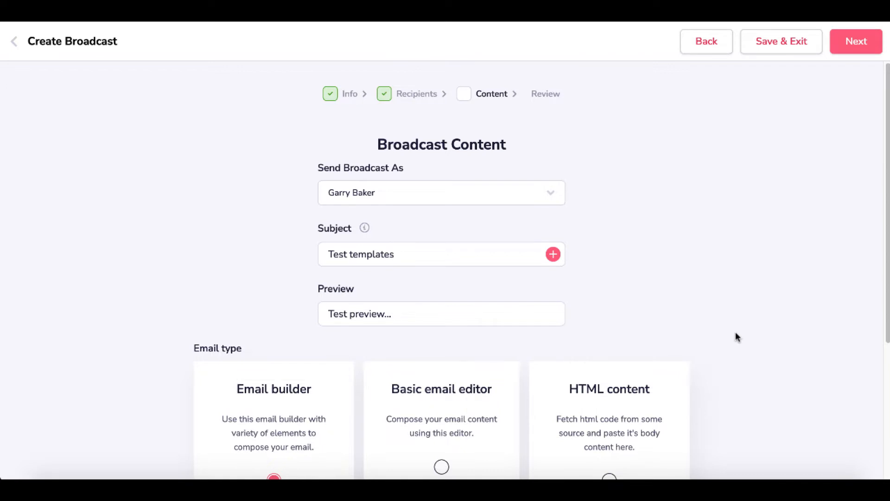
- Try the Basic email editor and HTML content email types, and switch back to Email builder
scroll(736, 332, "down", 1)
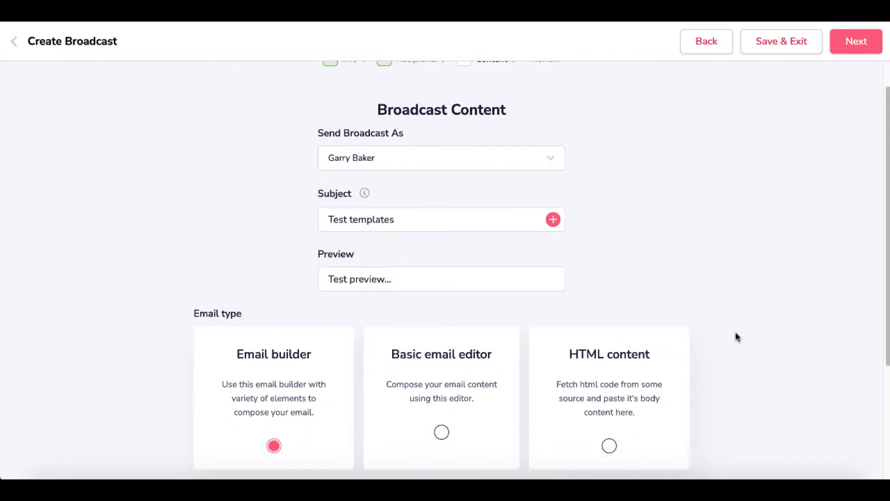
scroll(737, 336, "down", 4)
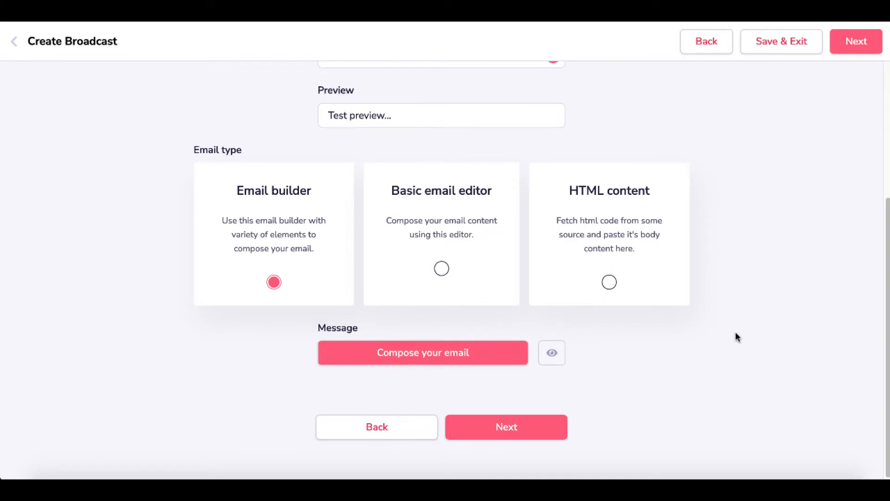
left_click(446, 268)
scroll(744, 304, "down", 4)
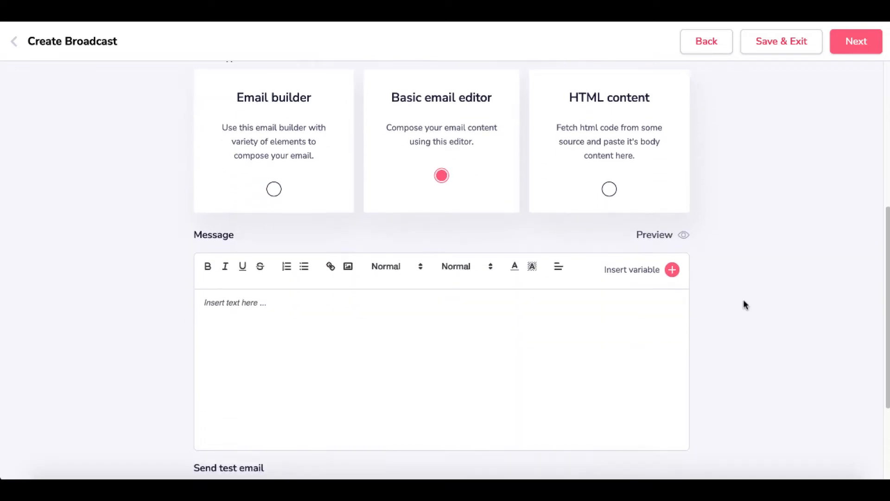
scroll(744, 304, "up", 2)
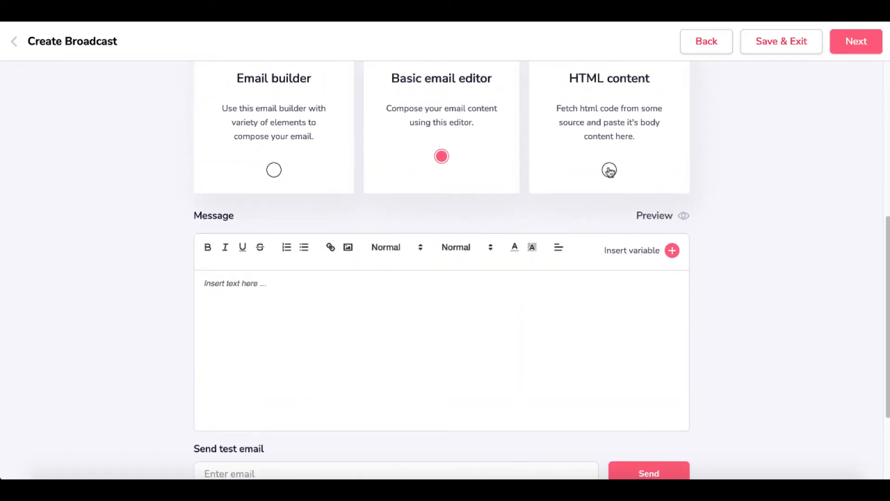
left_click(609, 170)
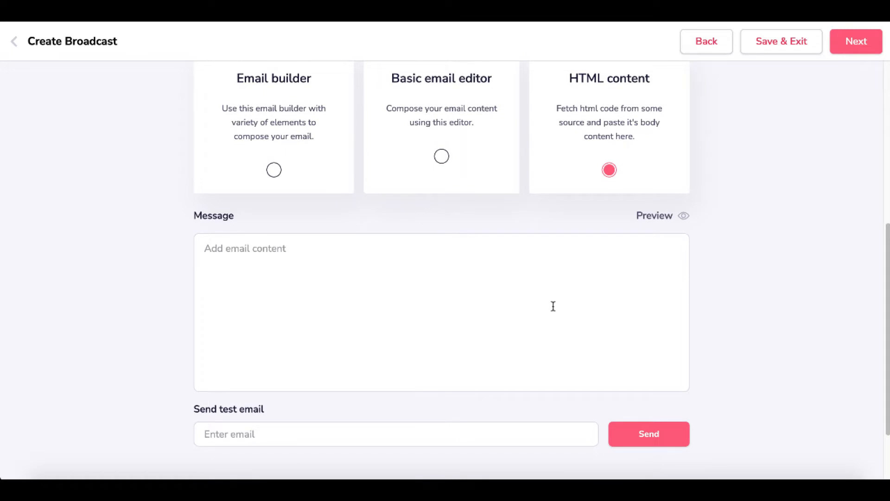
scroll(742, 310, "up", 1)
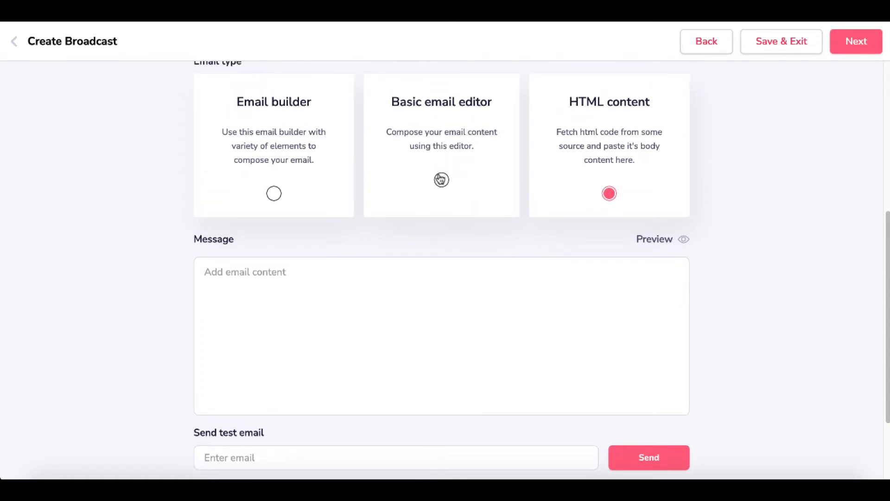
left_click(286, 194)
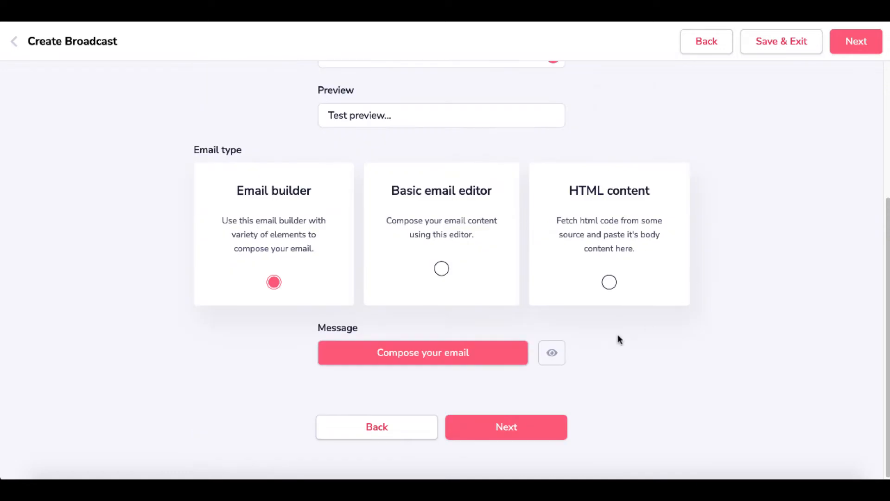
- Start composing the email, browse the global templates and choose the Blank Template
left_click(452, 355)
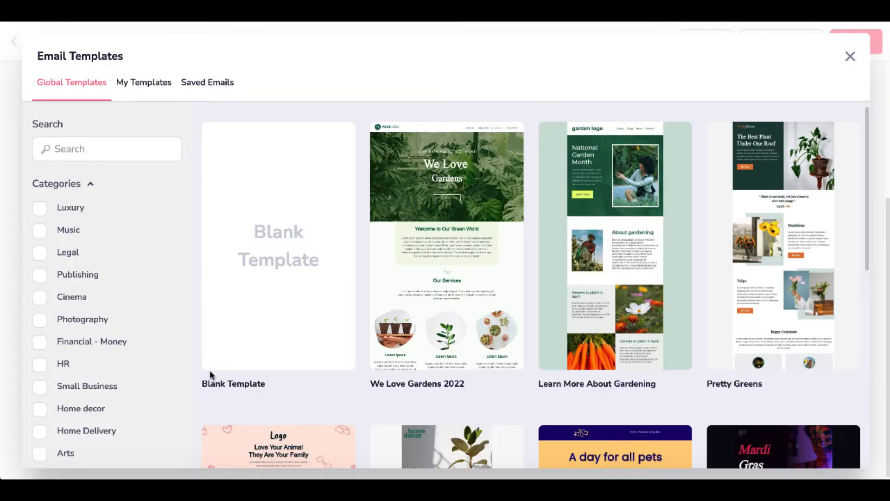
scroll(210, 370, "down", 5)
scroll(96, 214, "down", 6)
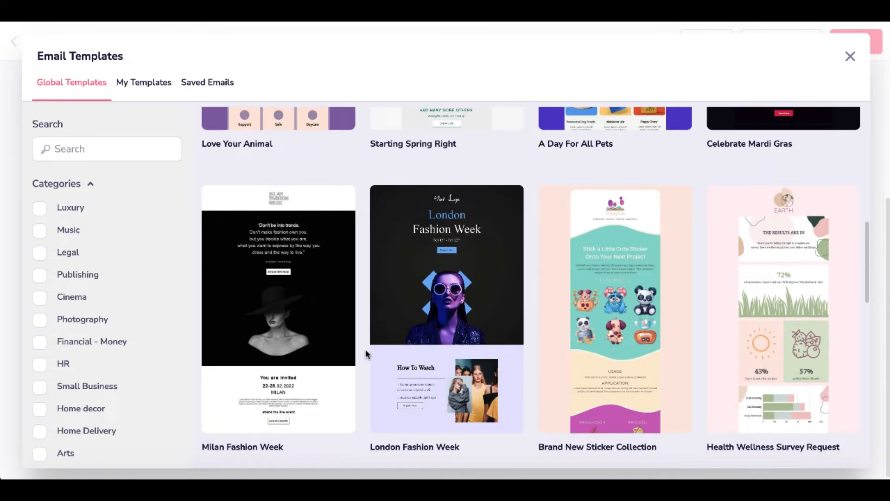
scroll(366, 355, "down", 2)
scroll(367, 355, "down", 15)
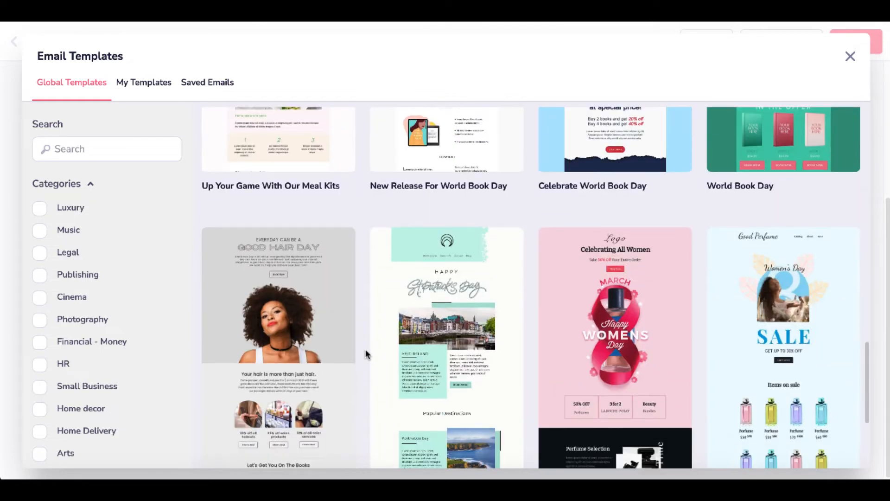
scroll(366, 355, "down", 12)
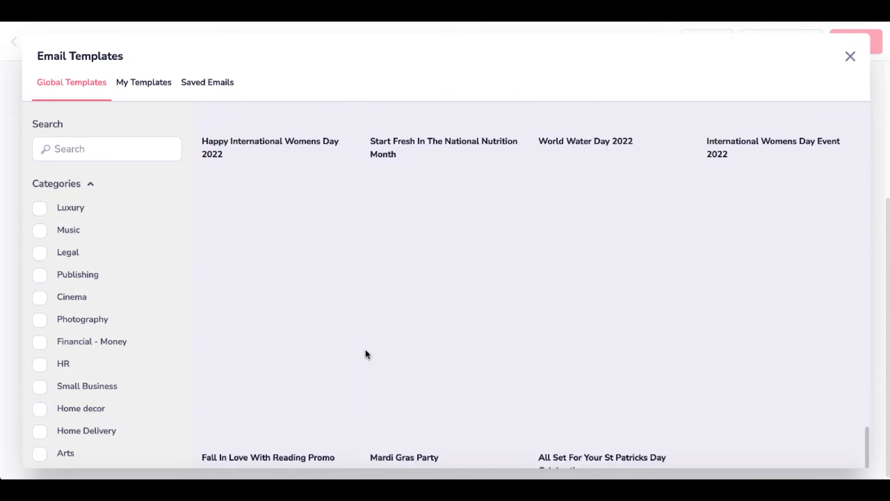
scroll(366, 355, "up", 20)
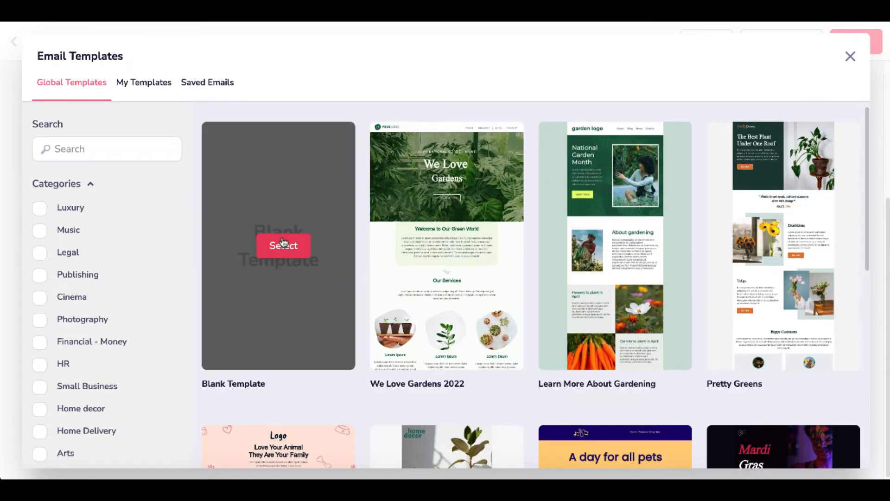
left_click(289, 253)
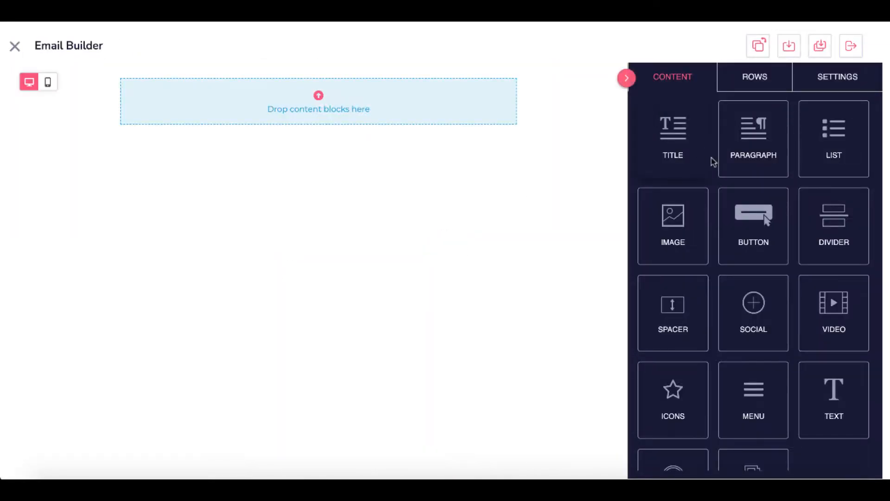
- Add a title block to the empty email, with a paragraph block and a list block below it
scroll(749, 273, "down", 2)
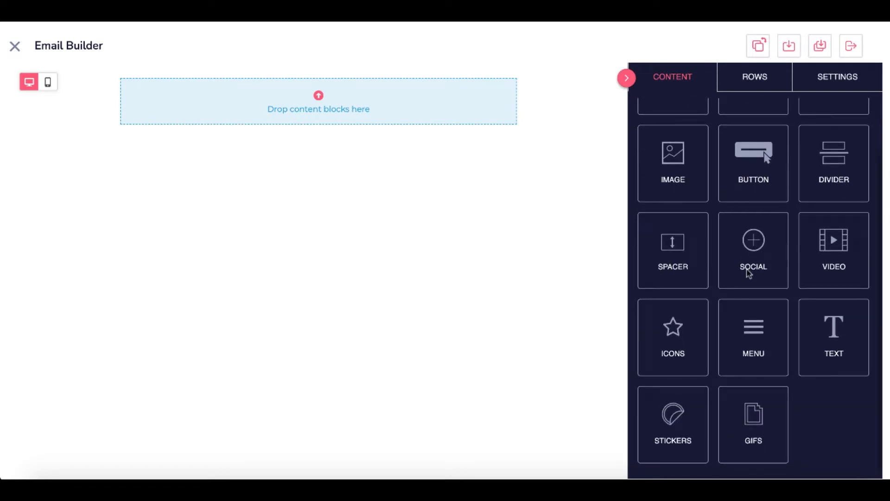
scroll(749, 274, "up", 2)
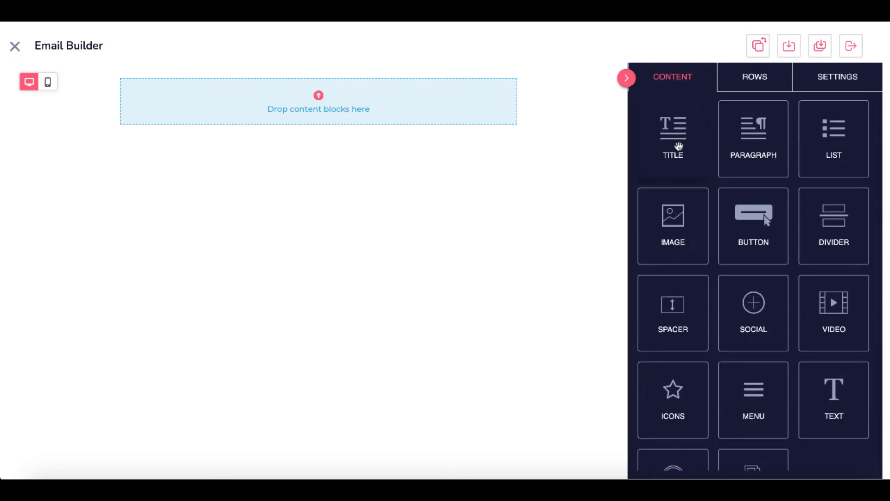
left_click_drag(673, 140, 371, 93)
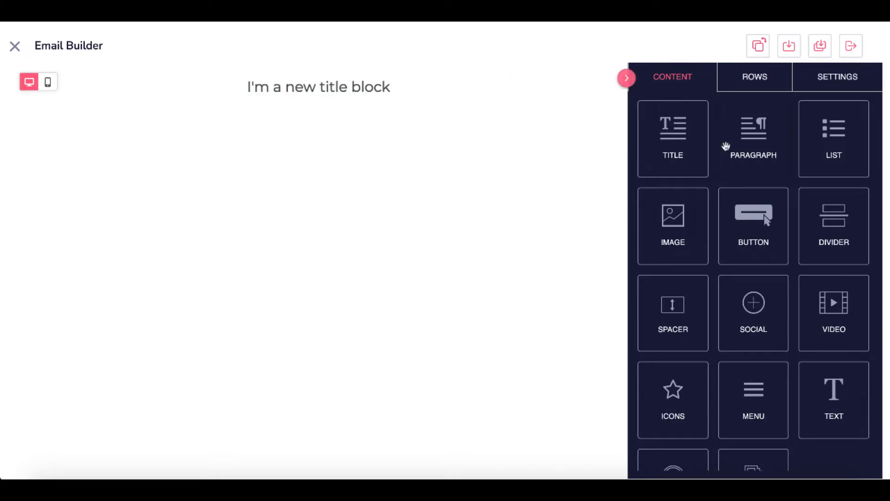
left_click_drag(727, 146, 308, 88)
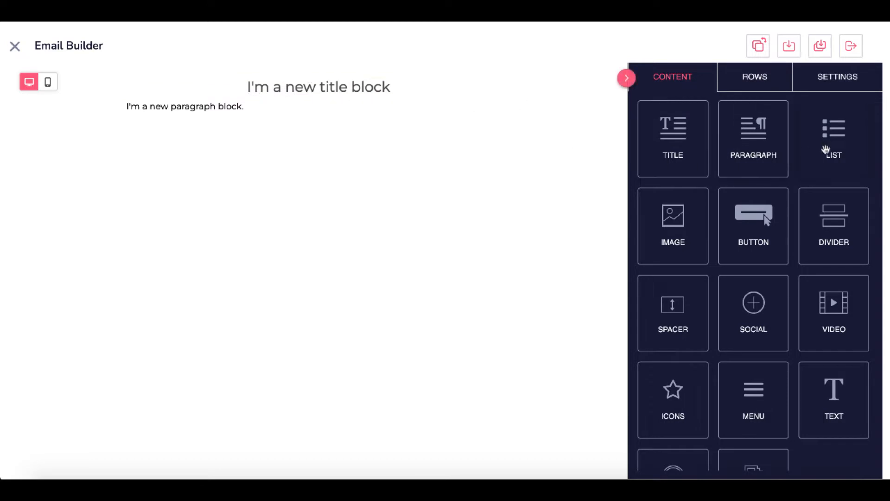
left_click_drag(809, 145, 266, 117)
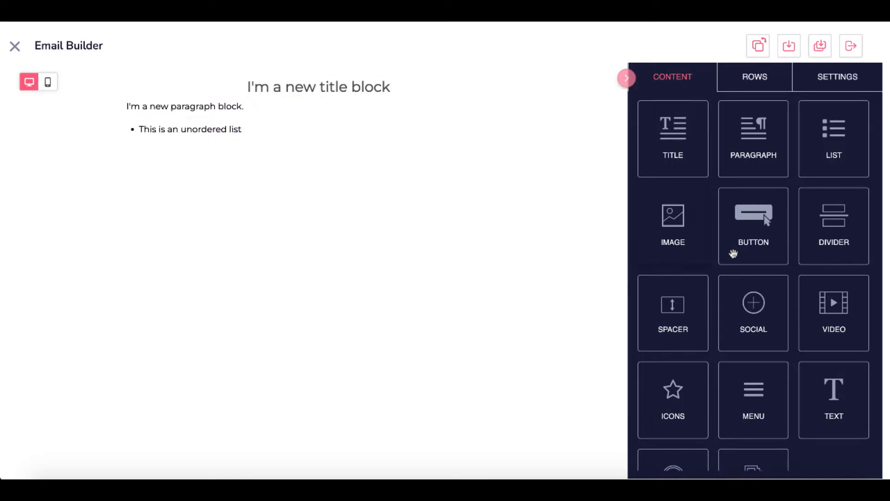
- Insert an image block between the paragraph and the list, using the VERIFIED estimated revenue screenshot from My Files
left_click_drag(672, 222, 314, 125)
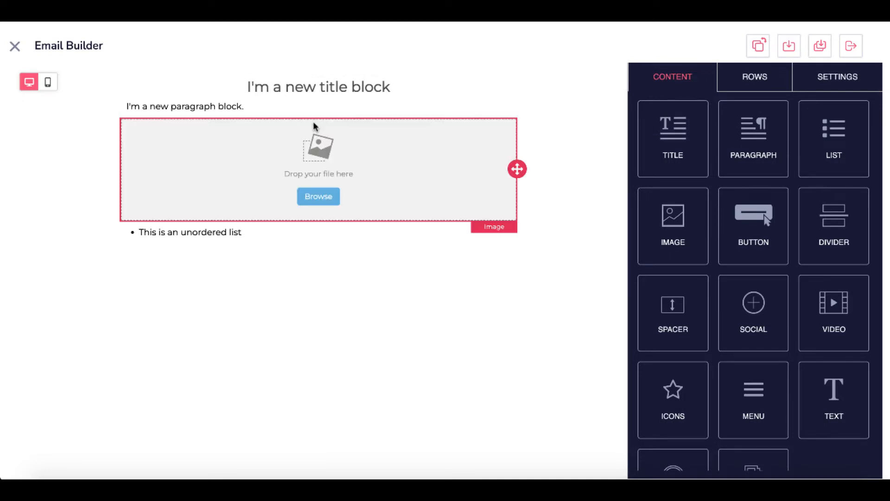
left_click(324, 203)
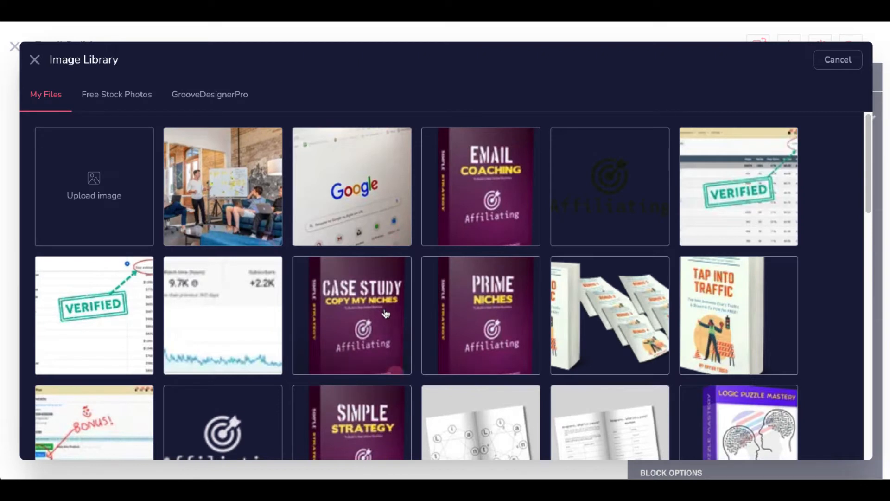
mouse_move(386, 314)
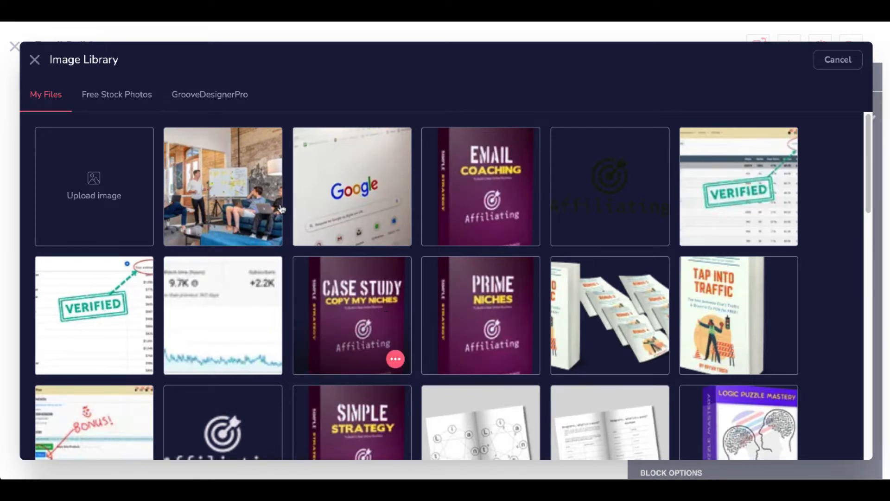
left_click(141, 313)
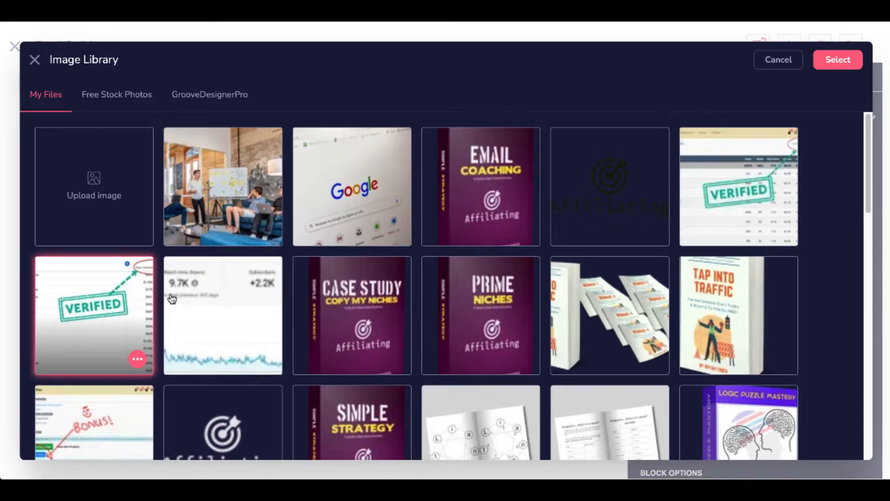
left_click(837, 59)
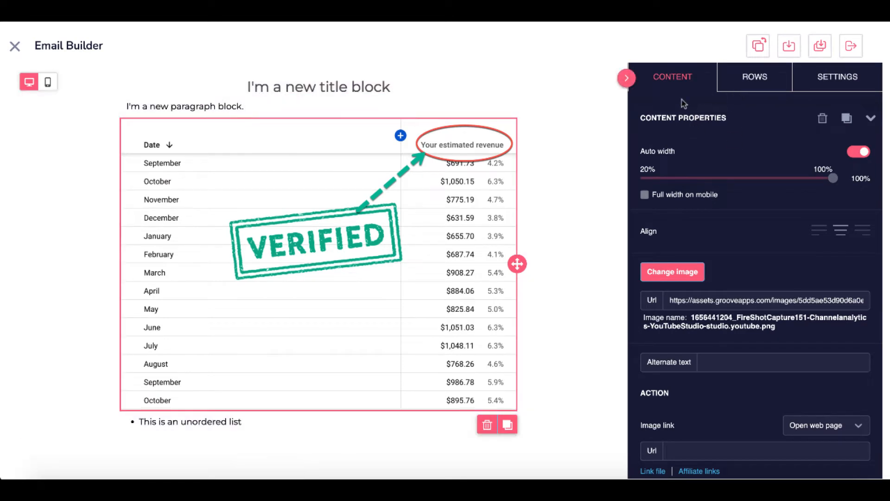
- Add a two-column row with a narrow first column below the list, and place a paragraph block in each column
left_click(670, 79)
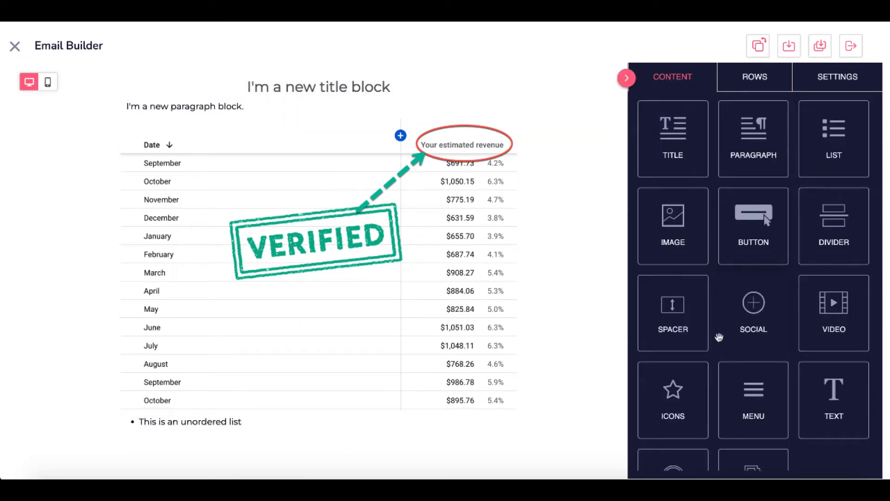
scroll(719, 338, "down", 3)
scroll(741, 426, "up", 3)
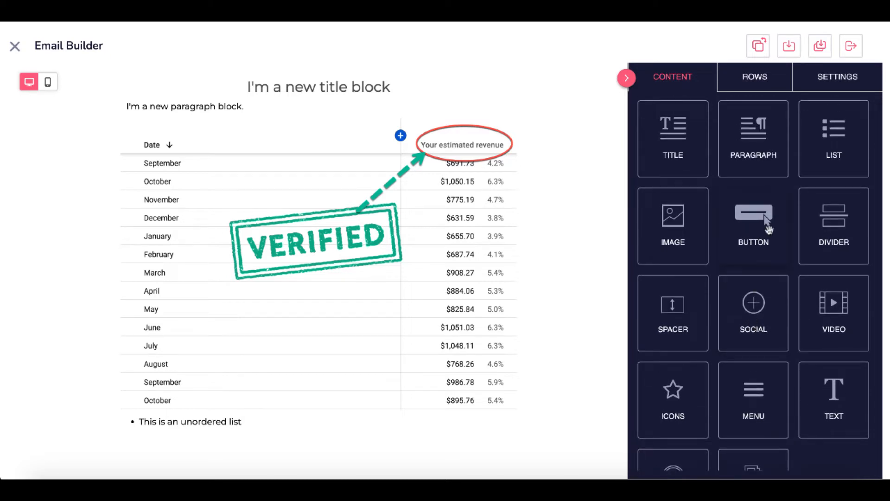
left_click(760, 87)
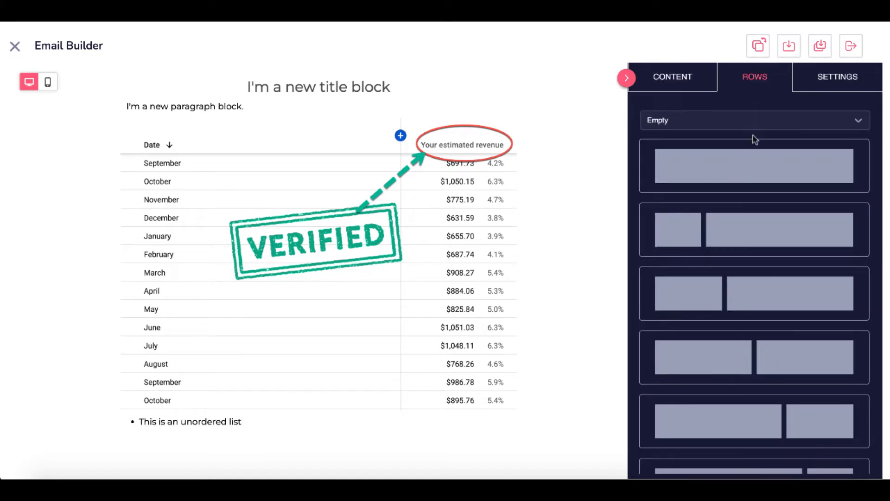
left_click_drag(725, 222, 225, 379)
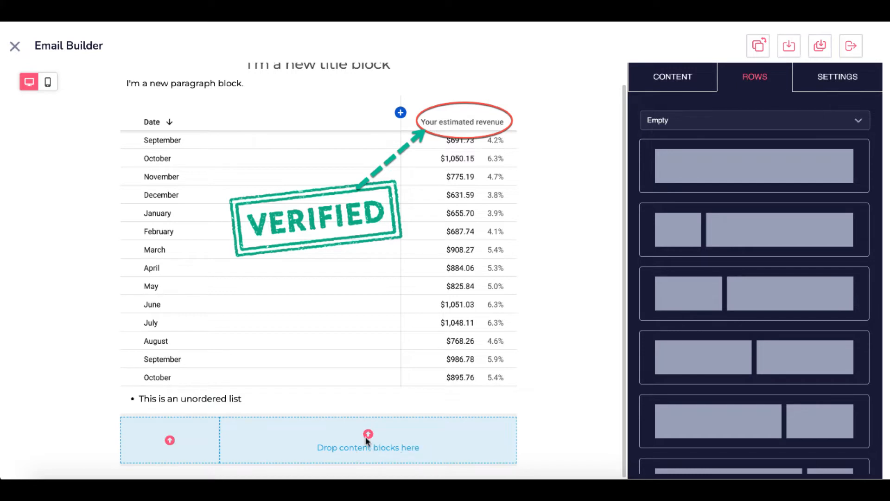
left_click(670, 78)
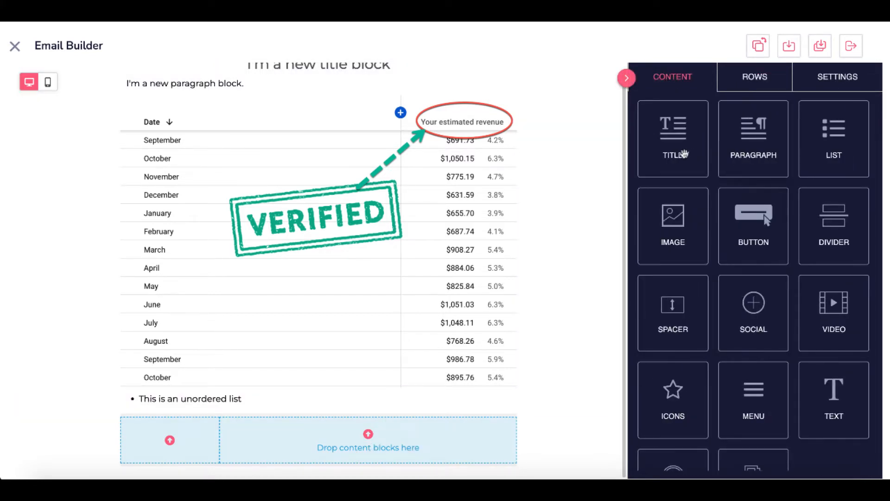
left_click_drag(730, 146, 184, 439)
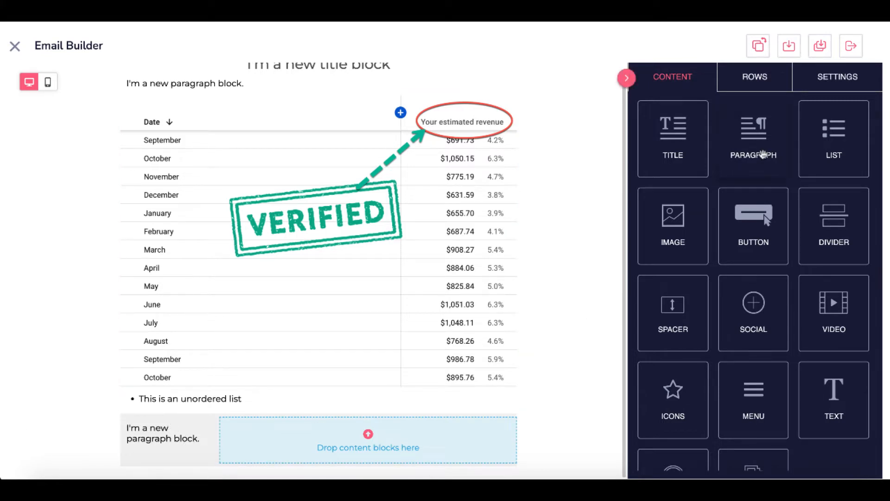
left_click_drag(761, 153, 368, 432)
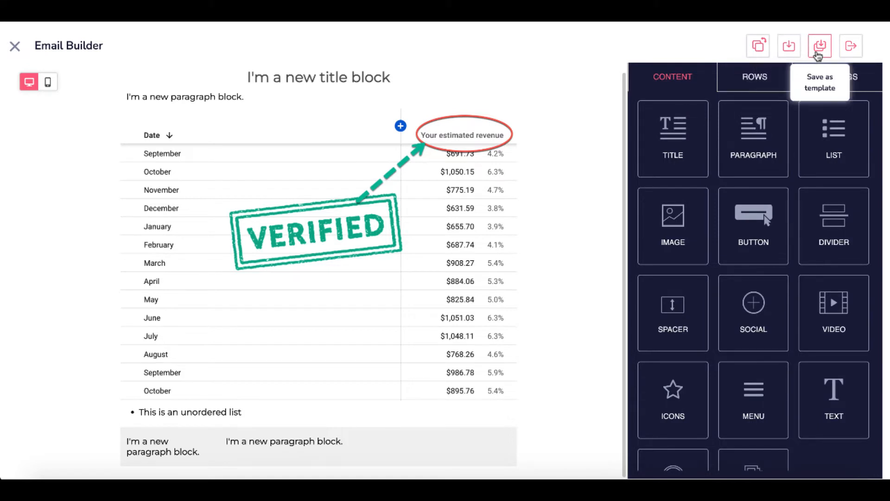
- Save the email in Default Category under the name "test email broadcast july 2nd" and exit the builder
left_click(851, 46)
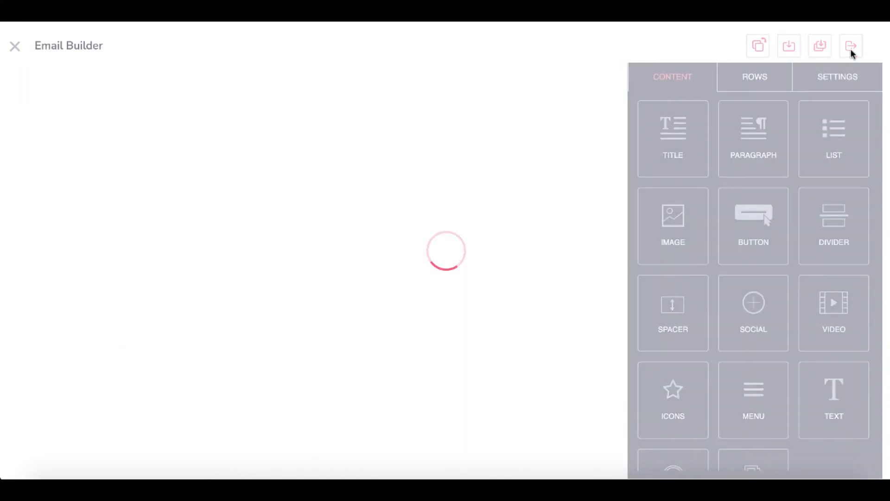
left_click(401, 225)
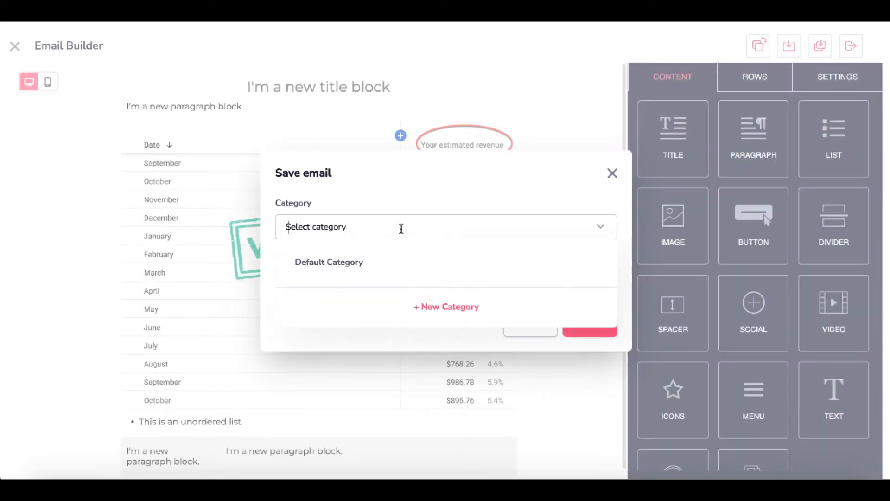
left_click(350, 262)
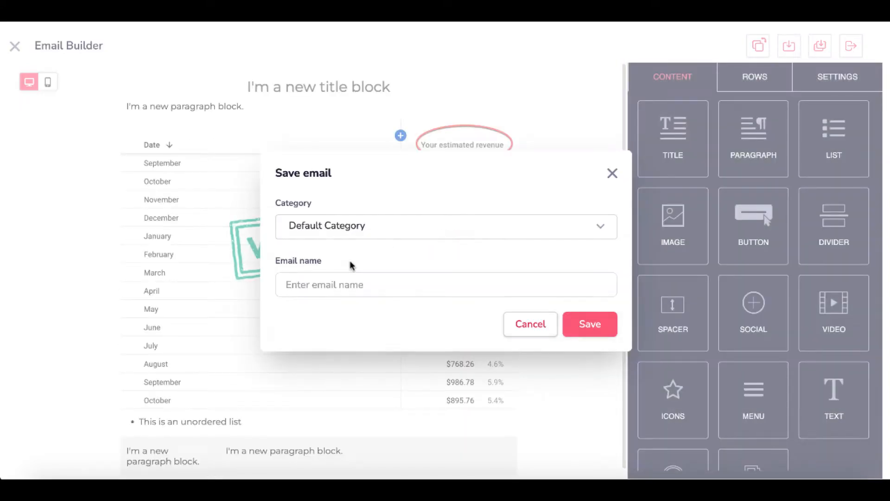
left_click(332, 286)
type("test email broadcast july 2nd")
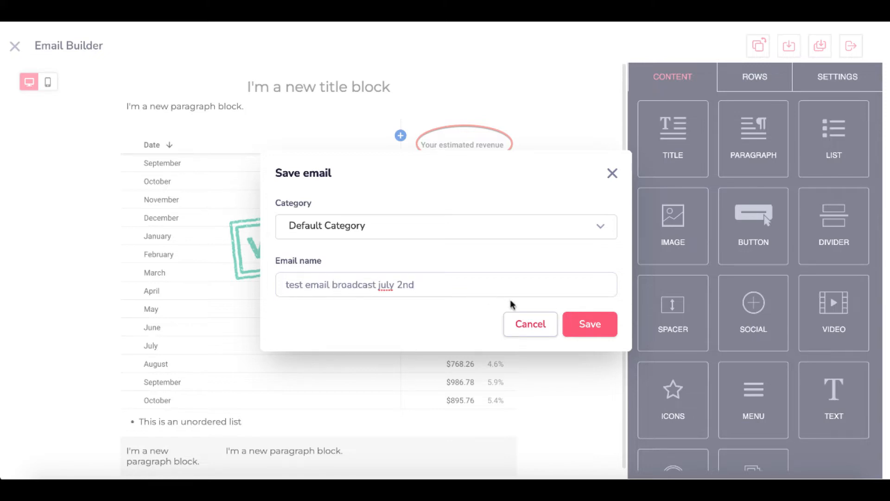
left_click(588, 321)
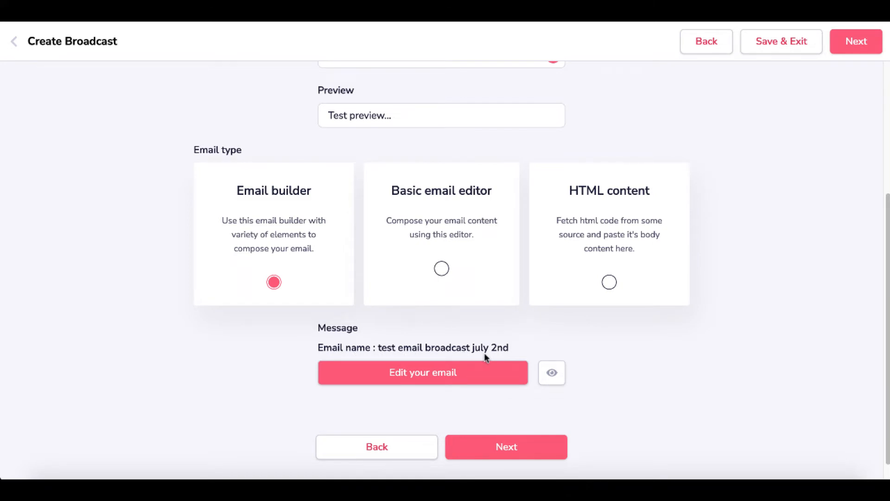
- Preview the composed email from the title down to the unsubscribe and sender footer, and close the preview
left_click(553, 373)
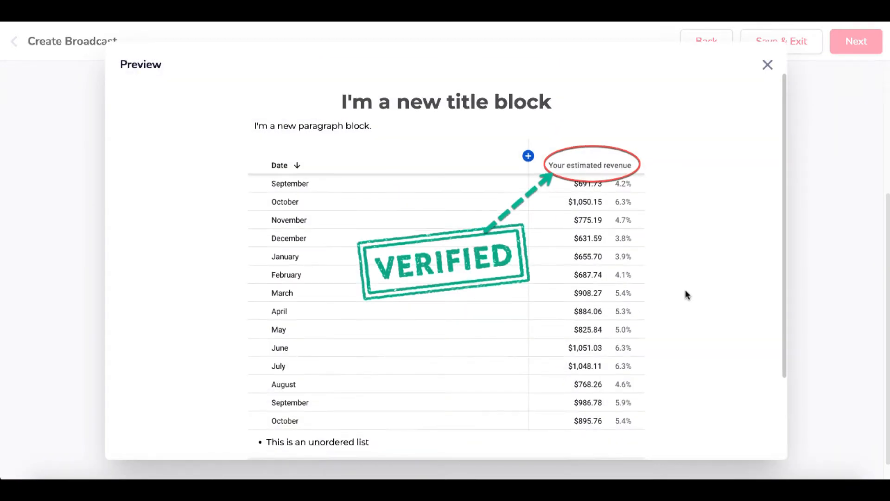
scroll(687, 295, "down", 3)
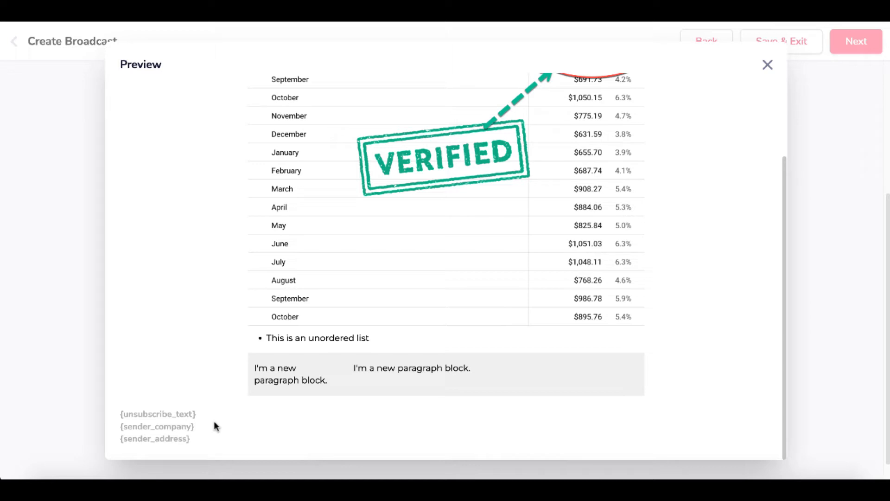
scroll(715, 313, "up", 3)
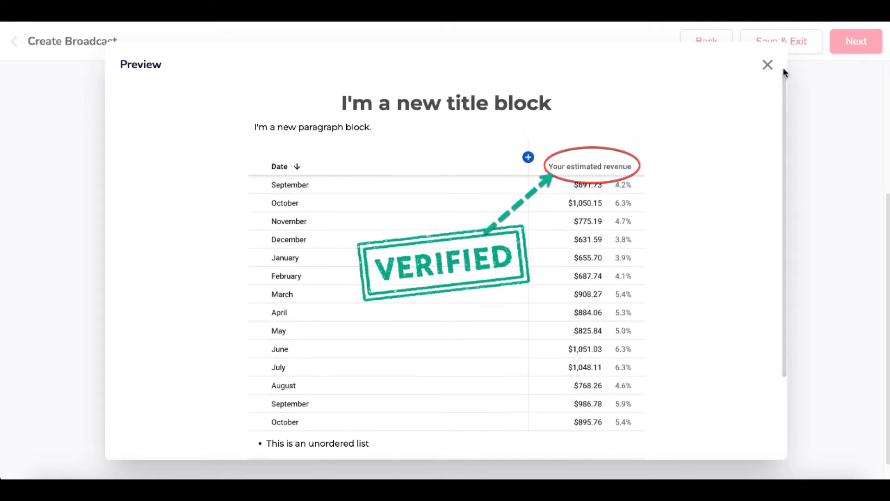
left_click(767, 65)
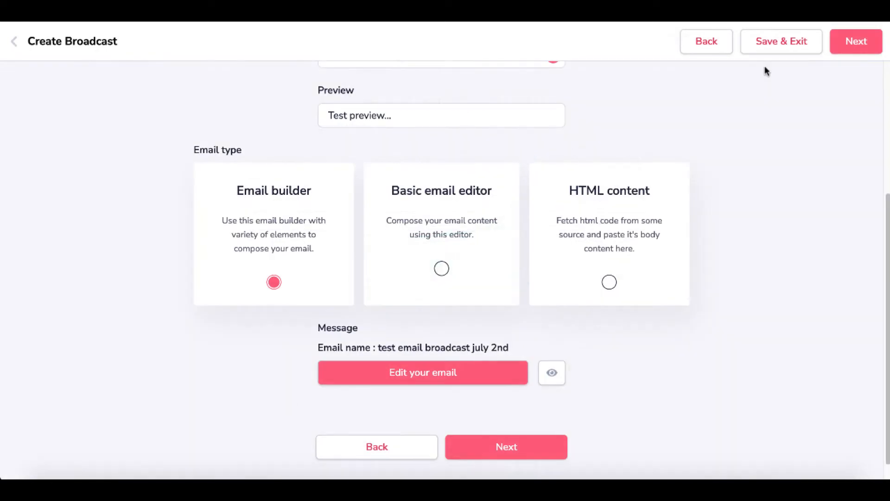
- Continue to the broadcast's review stage and look through its name, recipients, sender info and message content
left_click(511, 446)
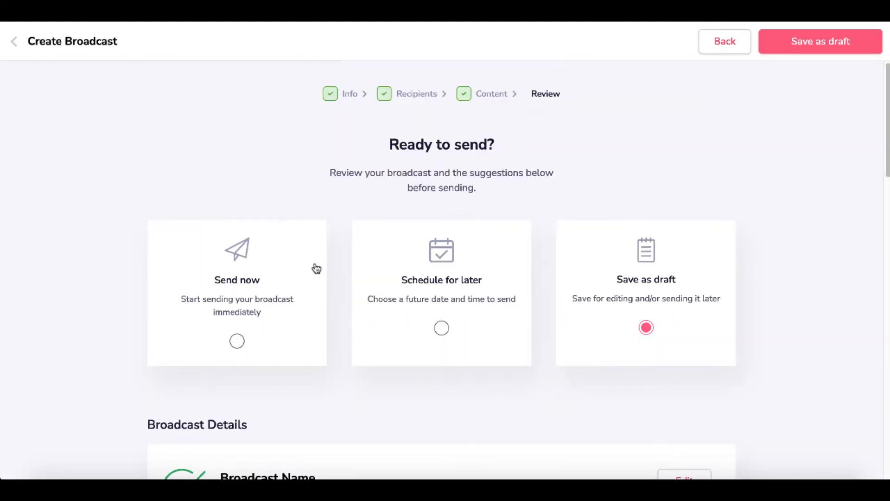
scroll(774, 364, "down", 8)
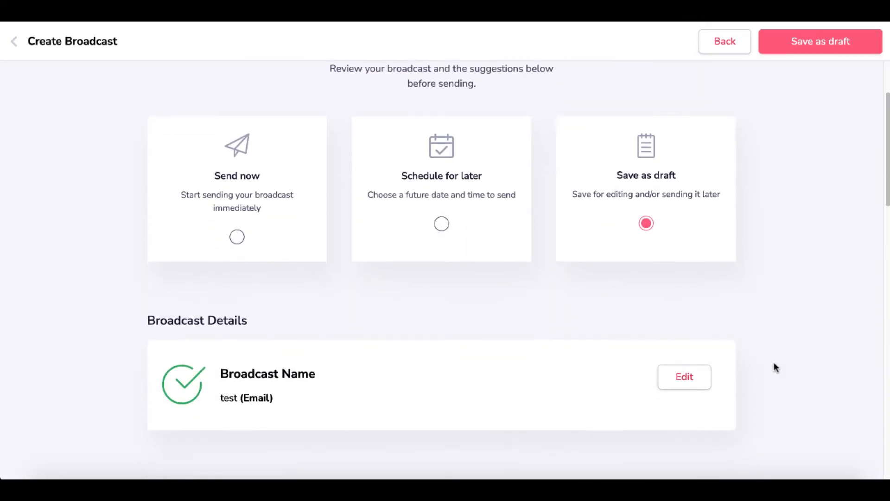
scroll(774, 364, "down", 5)
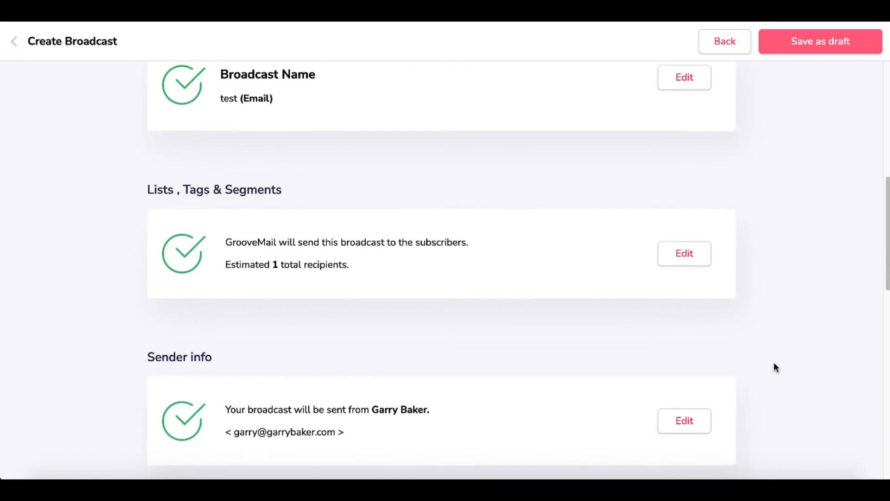
scroll(774, 364, "down", 9)
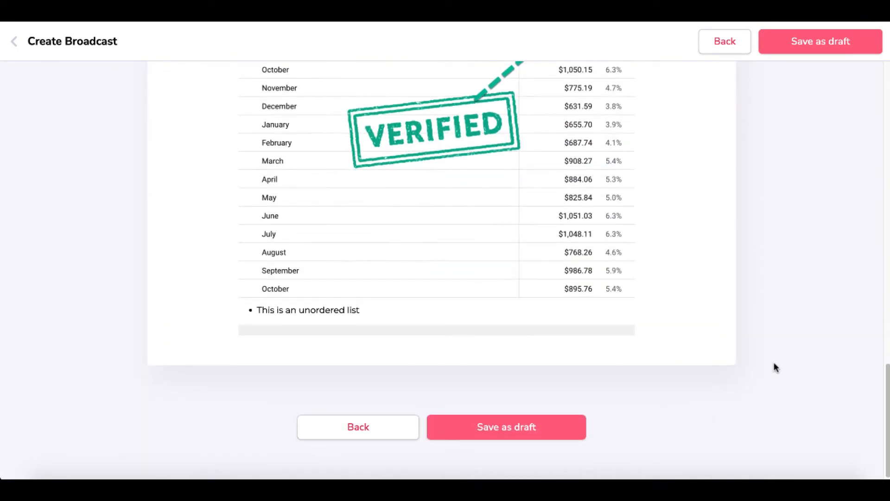
scroll(774, 365, "up", 20)
scroll(774, 364, "up", 2)
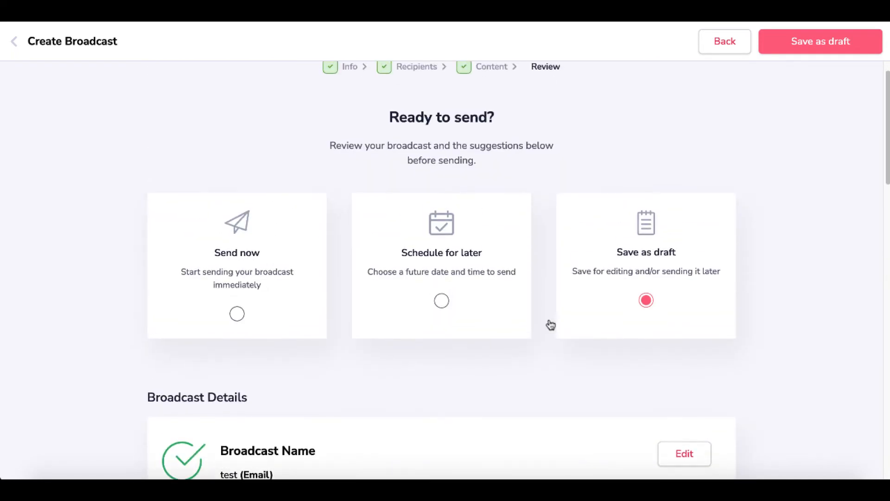
- Try the Schedule for later delivery option with its date and time setting, and select Send now instead
left_click(440, 298)
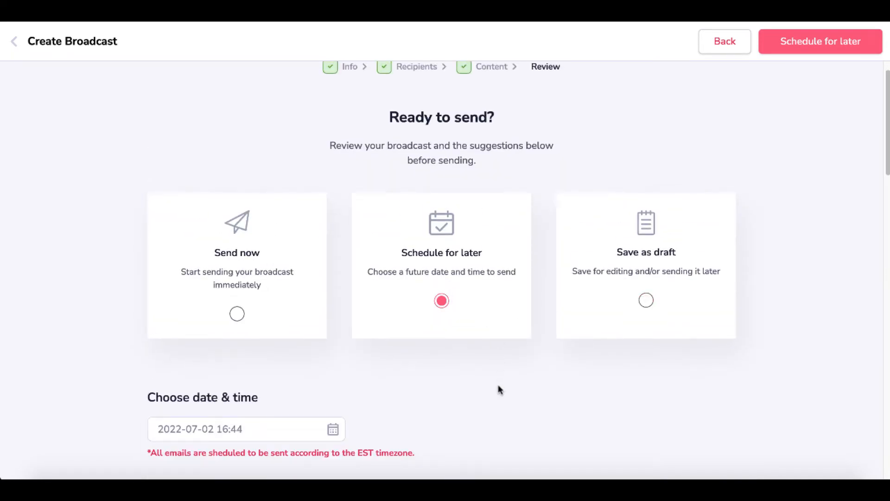
scroll(498, 388, "down", 3)
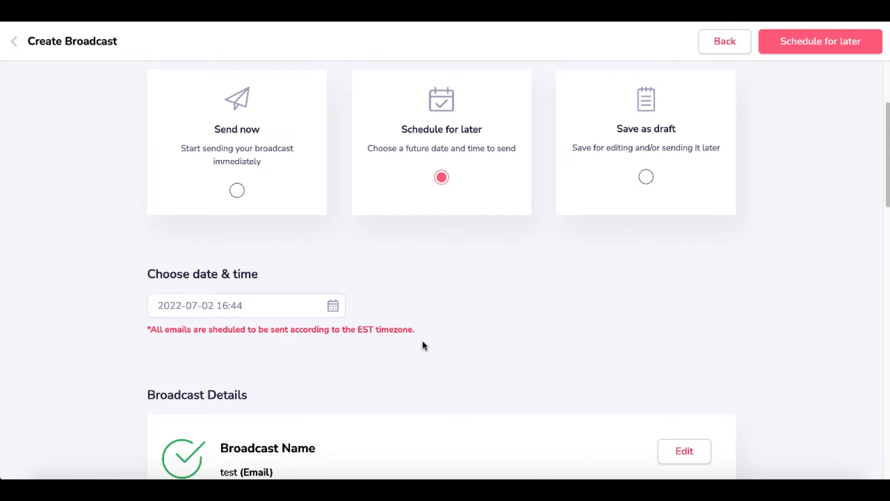
left_click(237, 192)
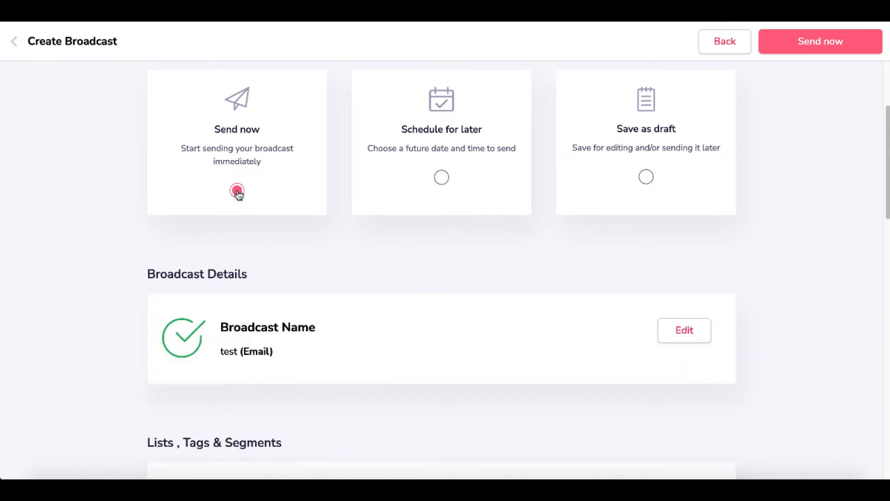
- Recheck the recipients, sender info, subject line and message content, and send the broadcast immediately
scroll(447, 322, "down", 6)
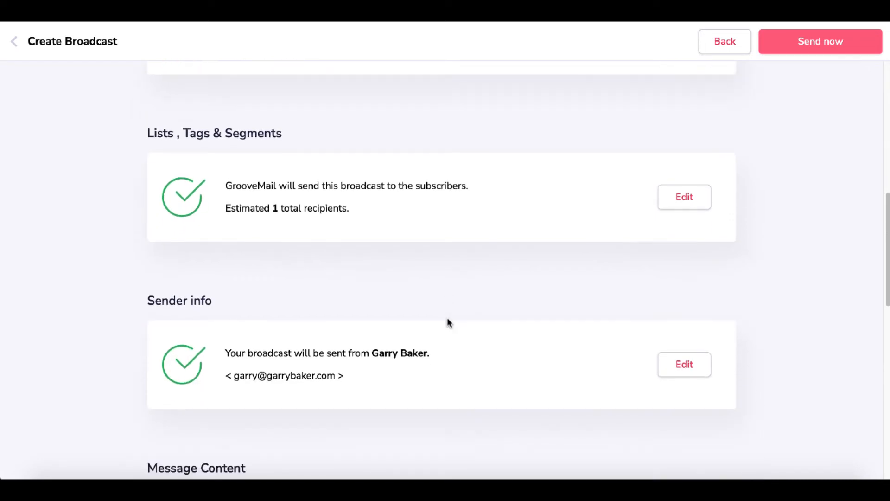
scroll(447, 322, "up", 1)
scroll(449, 322, "up", 2)
scroll(448, 322, "down", 3)
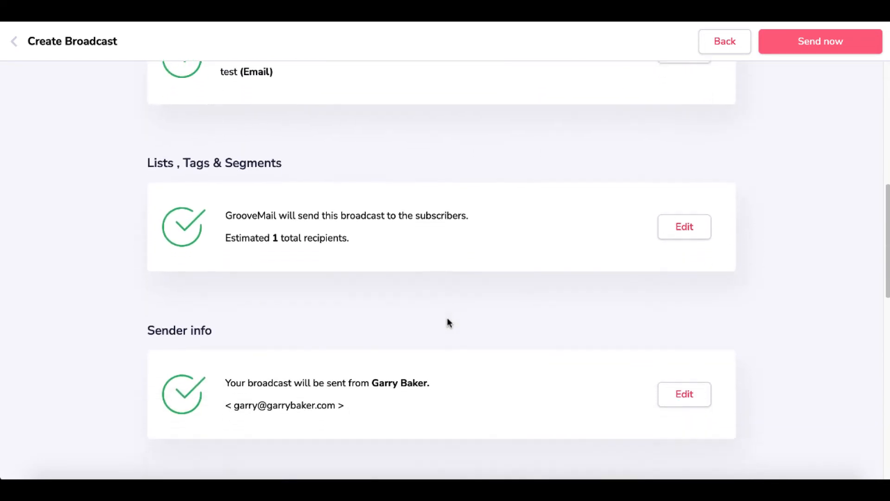
scroll(449, 321, "down", 3)
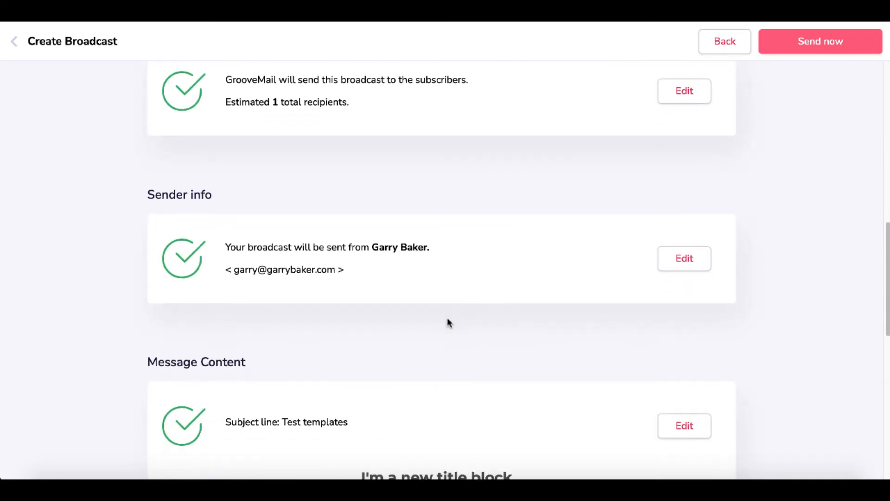
scroll(449, 322, "down", 5)
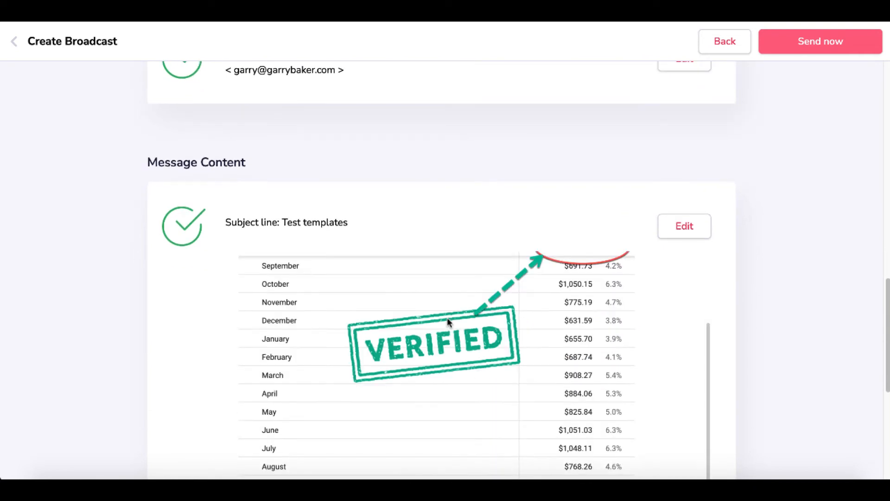
scroll(778, 351, "down", 7)
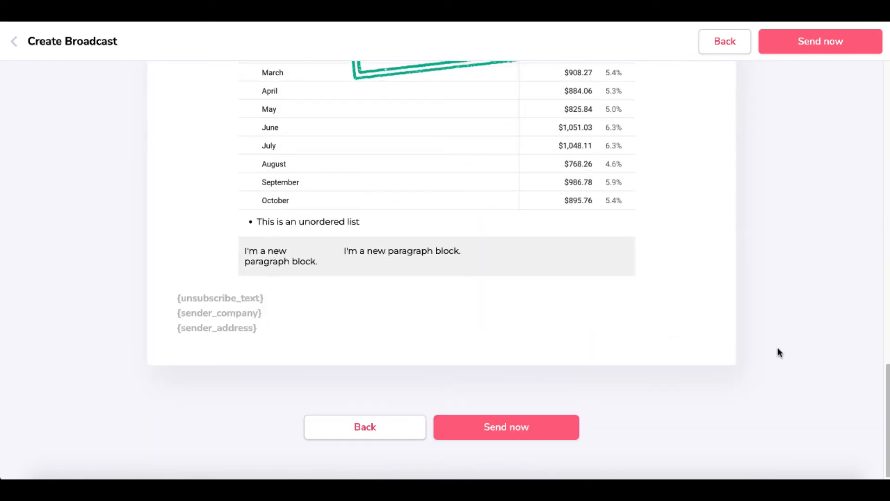
scroll(777, 352, "up", 7)
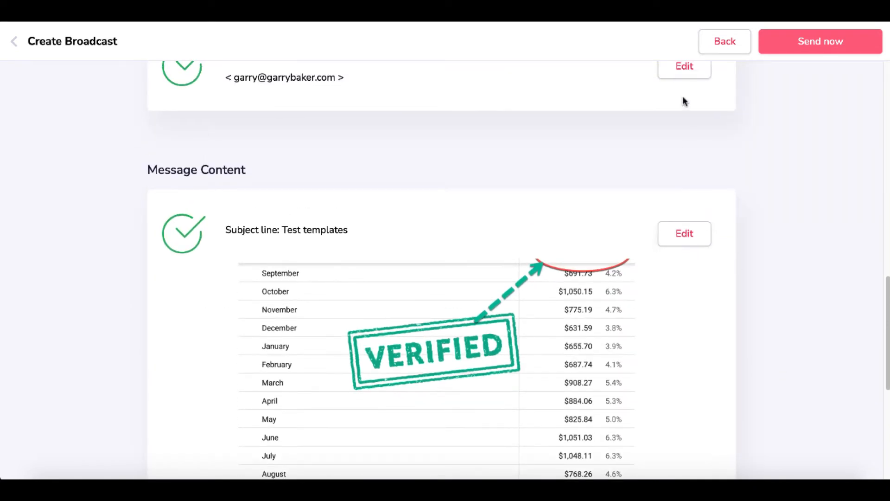
scroll(789, 314, "down", 7)
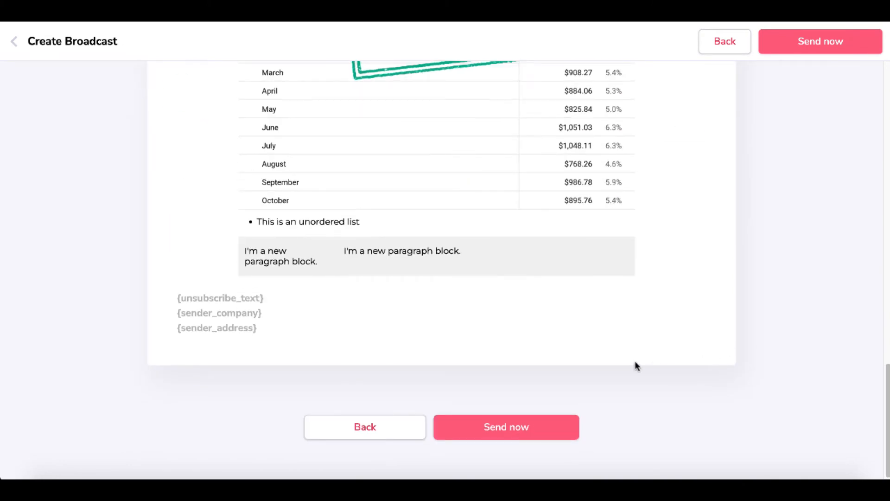
left_click(512, 427)
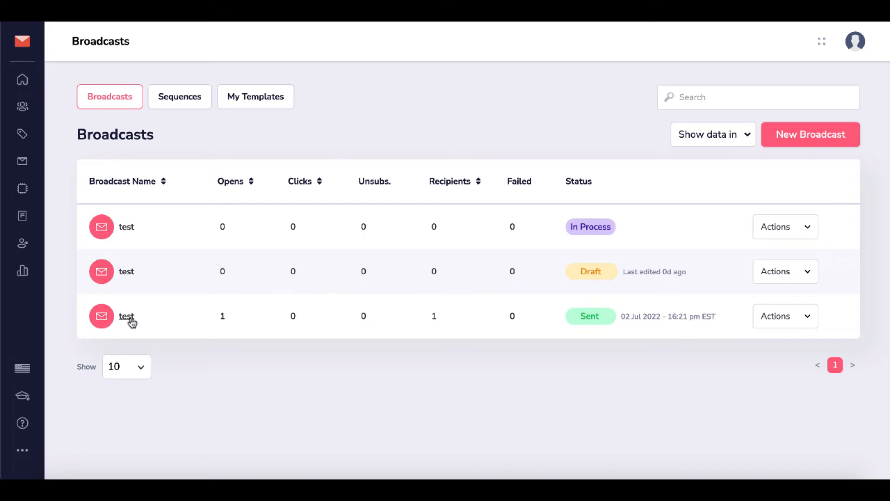
- Open the details of the newest test broadcast and examine its open and click statistics, type and message
left_click(128, 228)
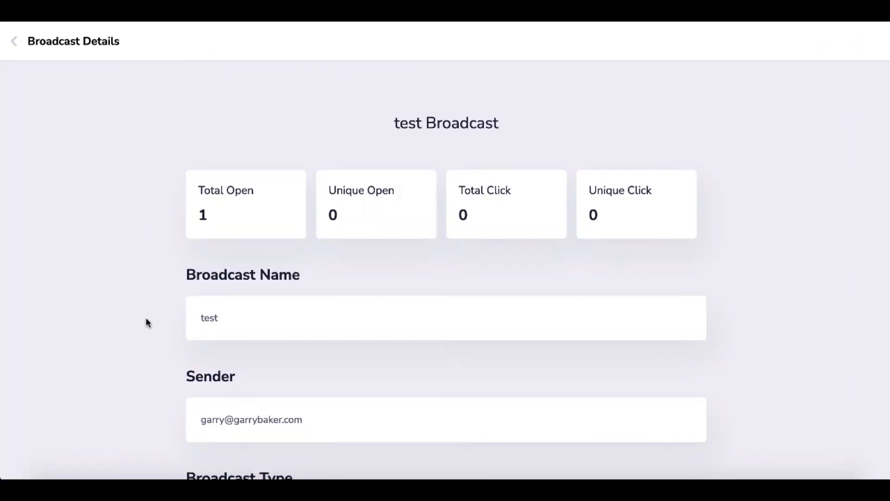
scroll(147, 320, "down", 8)
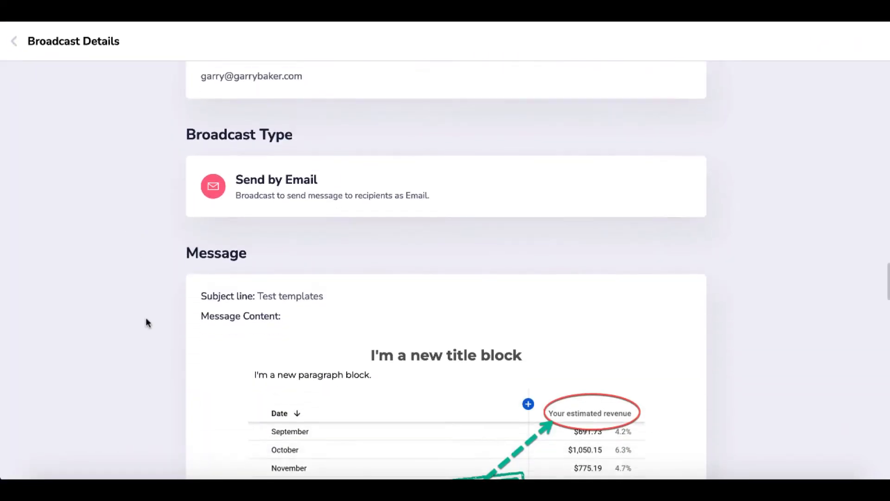
scroll(145, 321, "down", 6)
scroll(146, 321, "up", 14)
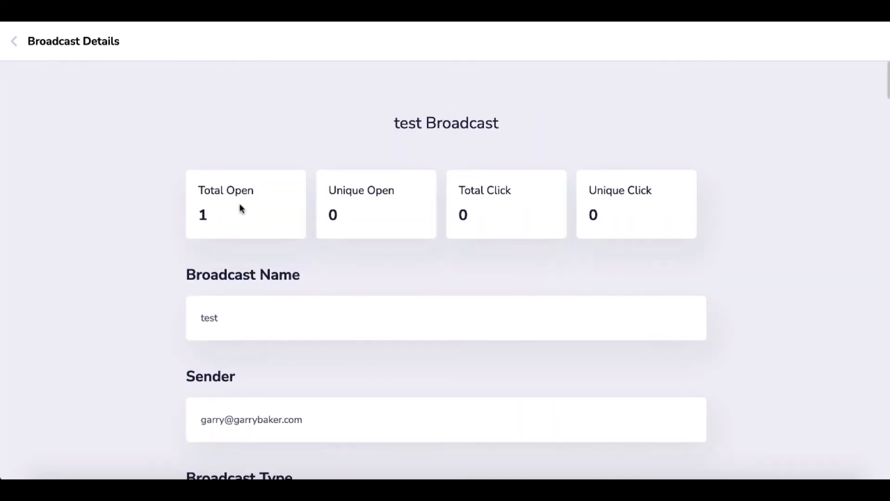
- Return to the broadcasts list, check the actions available for the In Process broadcast, and reload the page to refresh its status
left_click(17, 44)
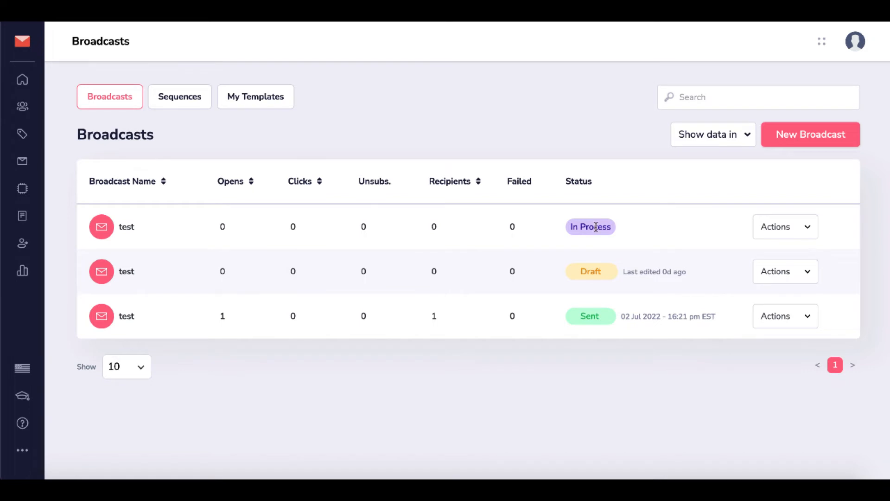
left_click(814, 232)
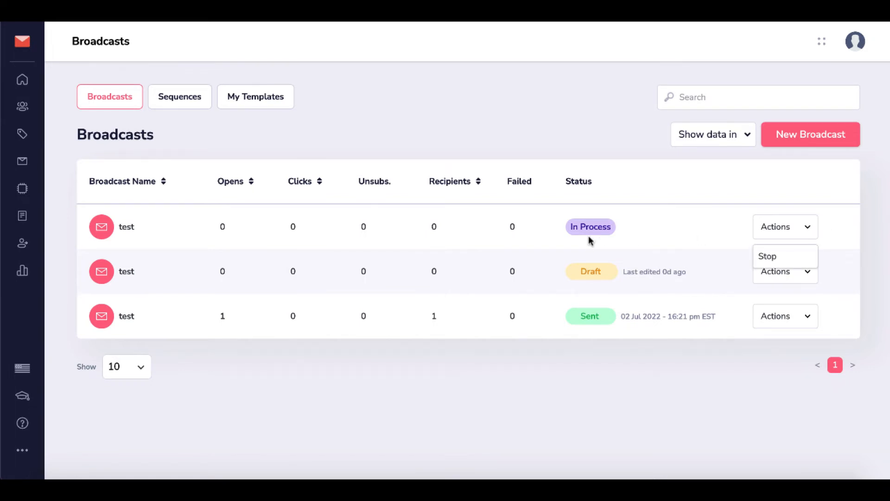
left_click(412, 409)
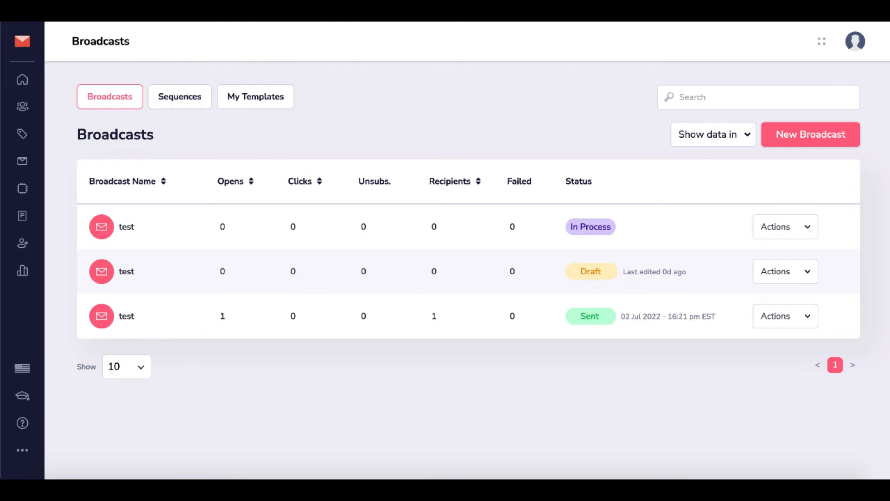
key("super+r")
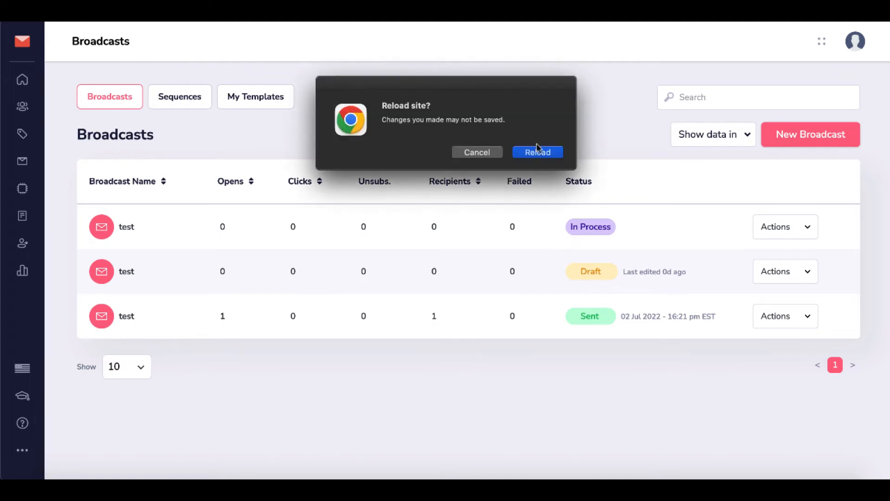
left_click(538, 153)
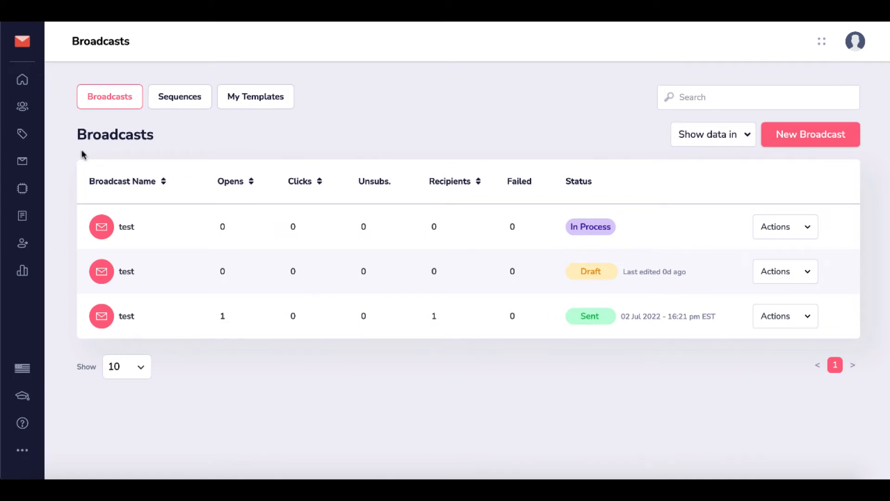
- Examine the dashboard's Overview statistics, opens chart and Top Broadcasts, and go back to the broadcasts list
left_click(24, 82)
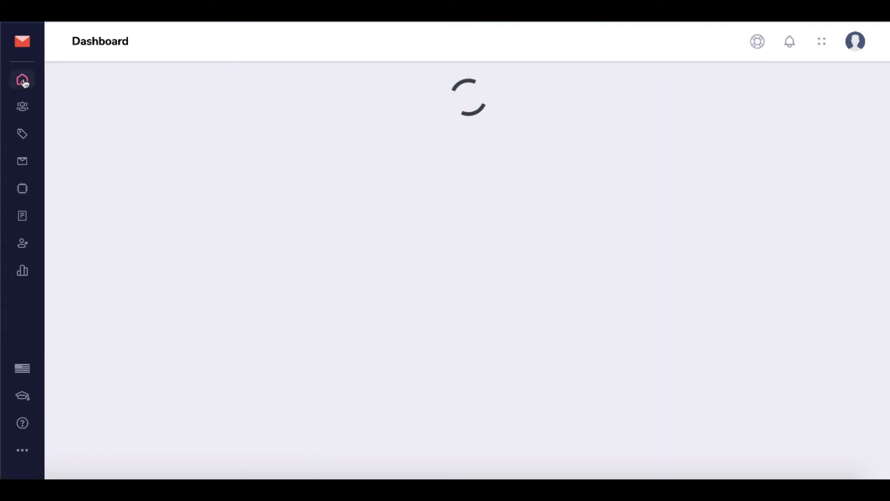
scroll(67, 303, "down", 5)
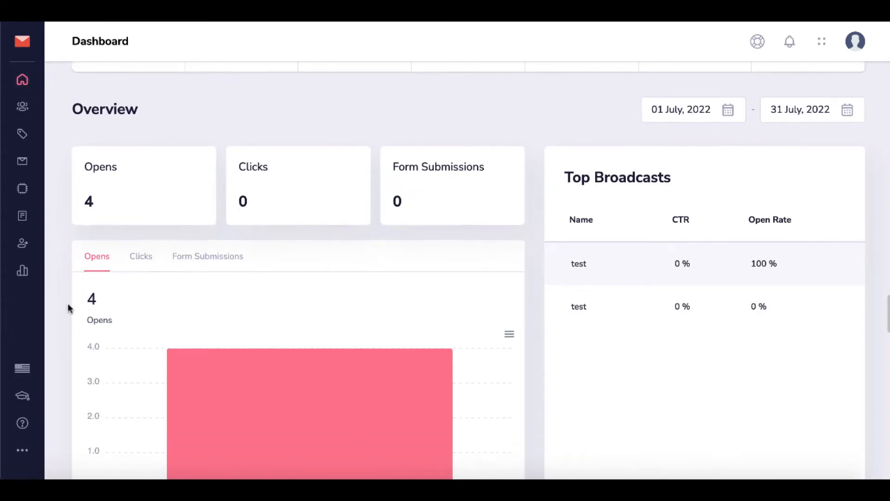
scroll(67, 303, "up", 2)
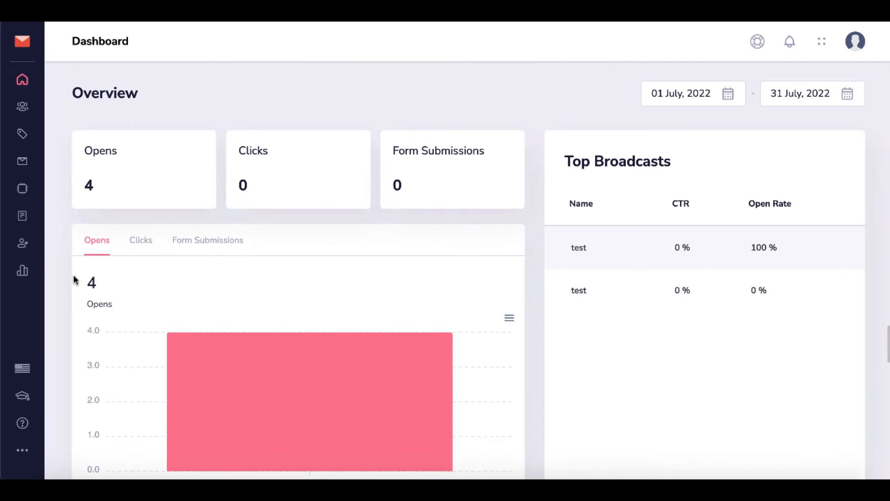
scroll(72, 246, "up", 3)
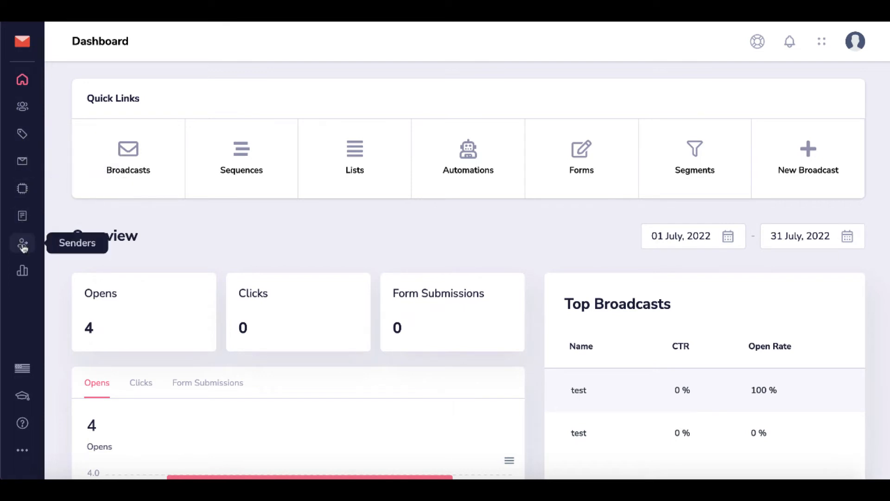
left_click(23, 245)
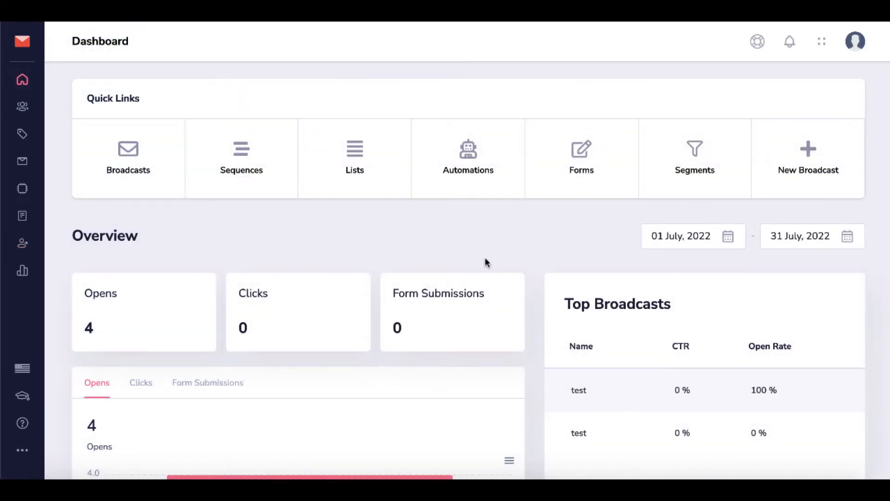
left_click(127, 167)
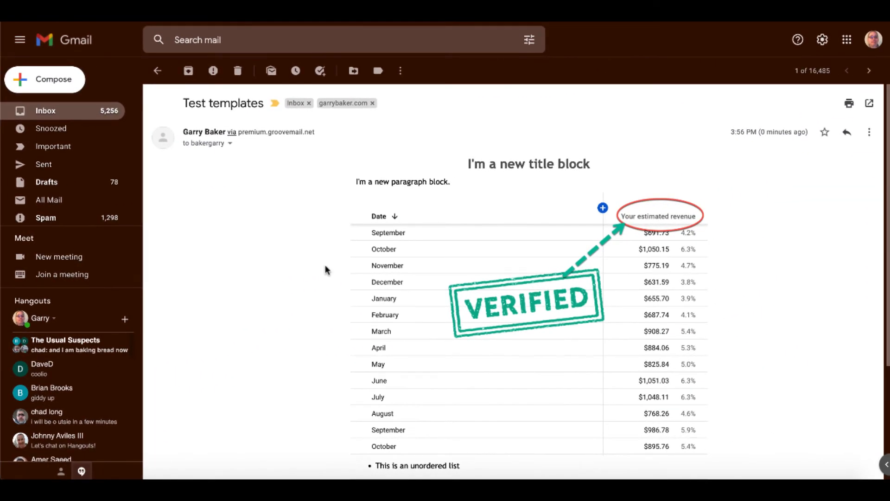
- In Gmail, examine the received Test templates email, including its sender details, body content, unsubscribe link and footer address
left_click(231, 145)
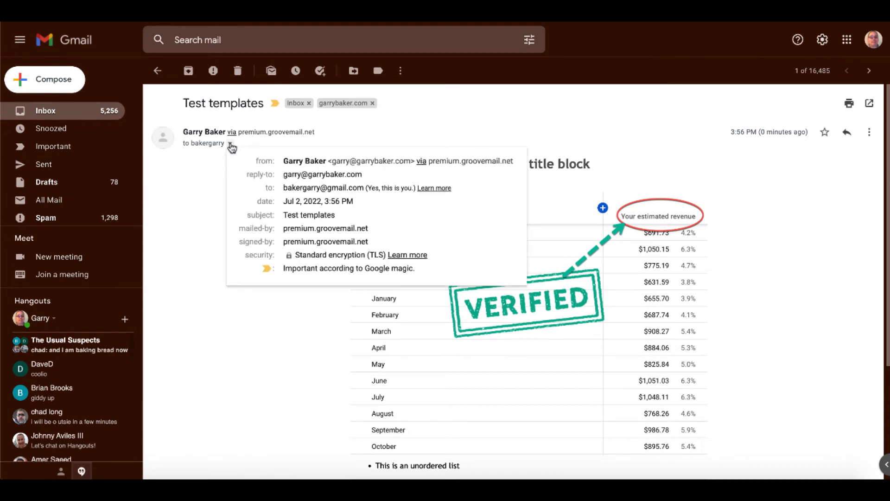
left_click(260, 318)
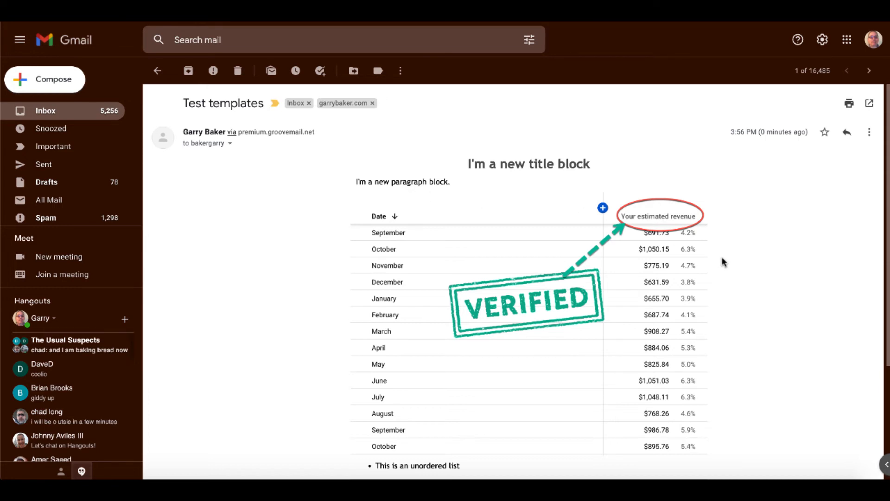
scroll(724, 269, "down", 3)
scroll(570, 279, "down", 1)
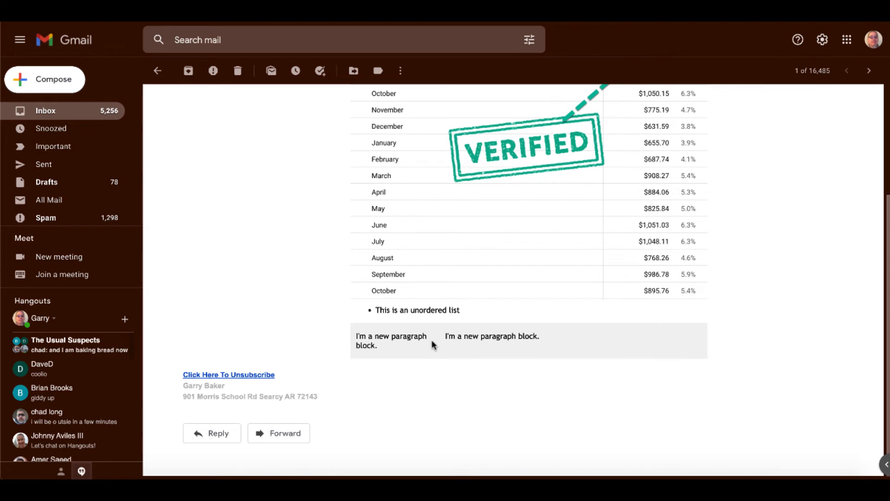
scroll(432, 339, "up", 1)
scroll(431, 339, "down", 1)
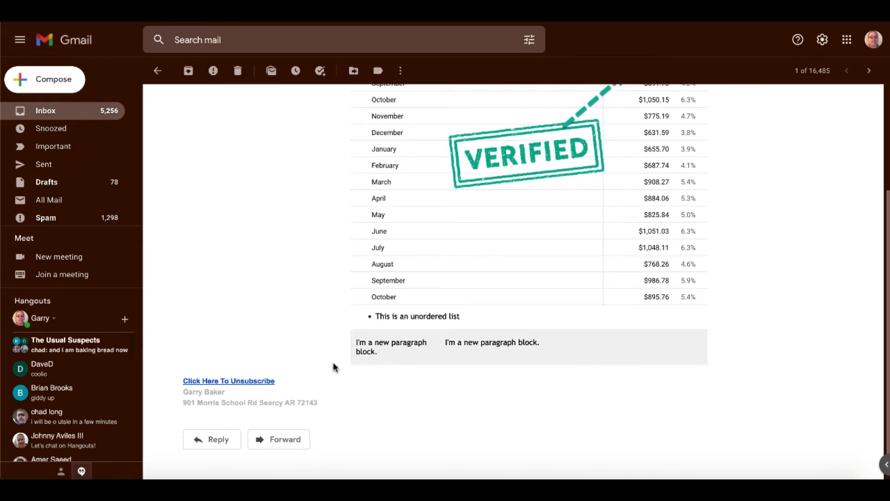
scroll(333, 368, "down", 1)
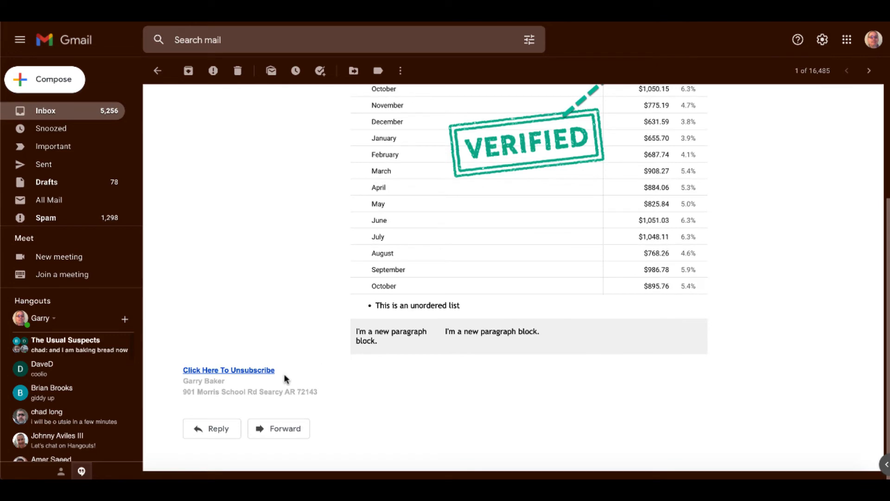
left_click(224, 370)
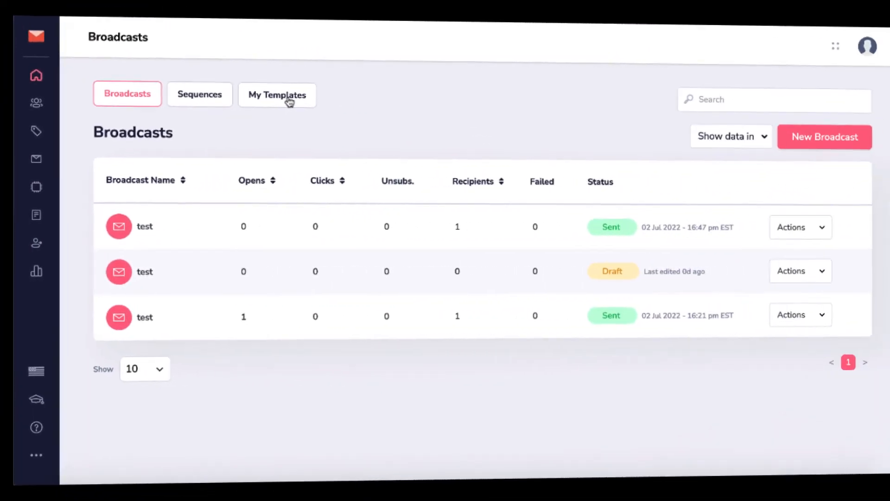
- Back in GrooveMail, start a new template in My Templates based on the Brand New Sticker Collection design
left_click(288, 99)
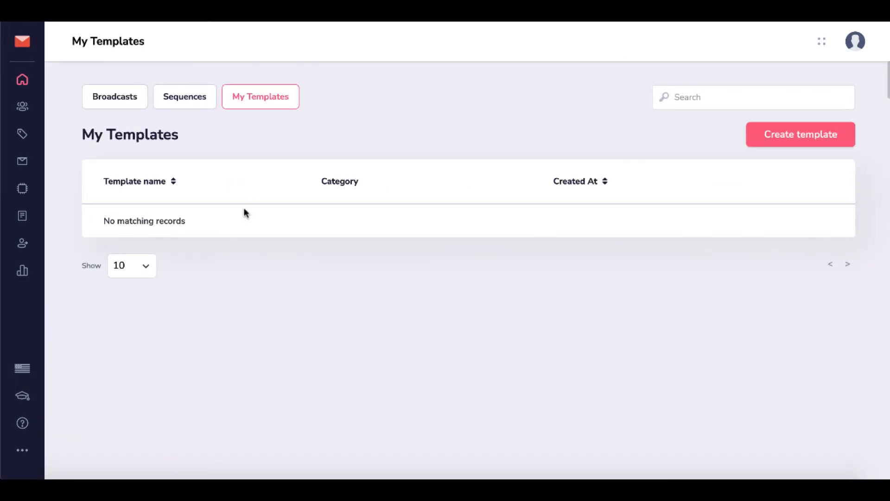
left_click(770, 140)
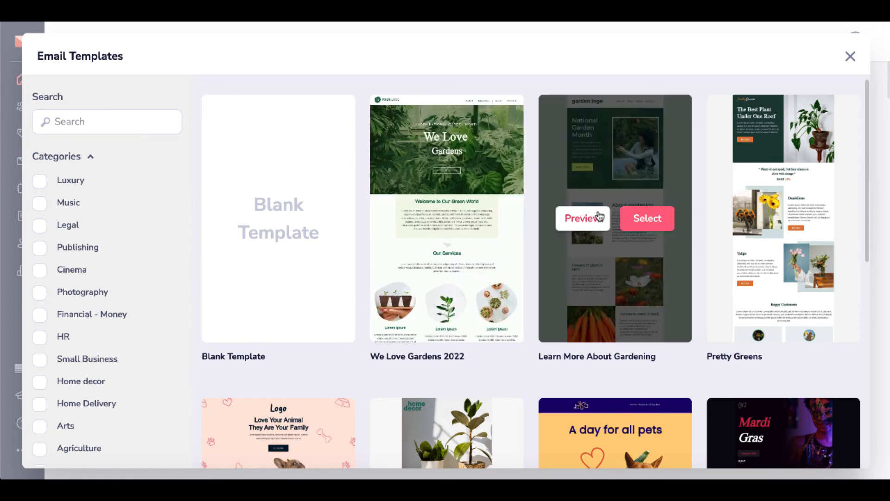
scroll(654, 282, "down", 10)
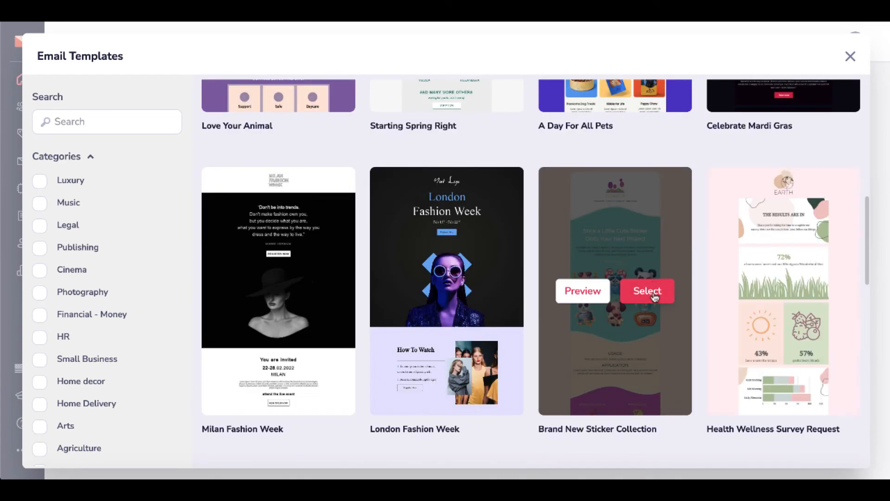
left_click(654, 294)
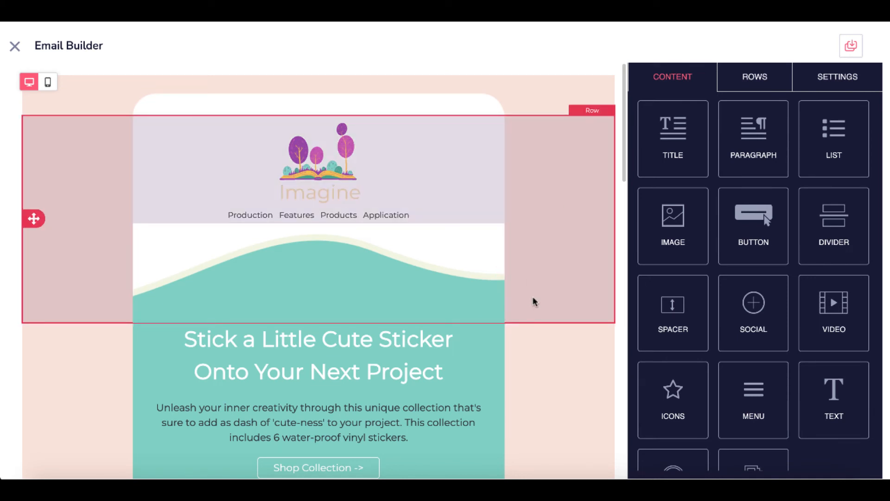
- Look through the template's whole layout in desktop view and in mobile view, and return to desktop view
scroll(412, 268, "down", 10)
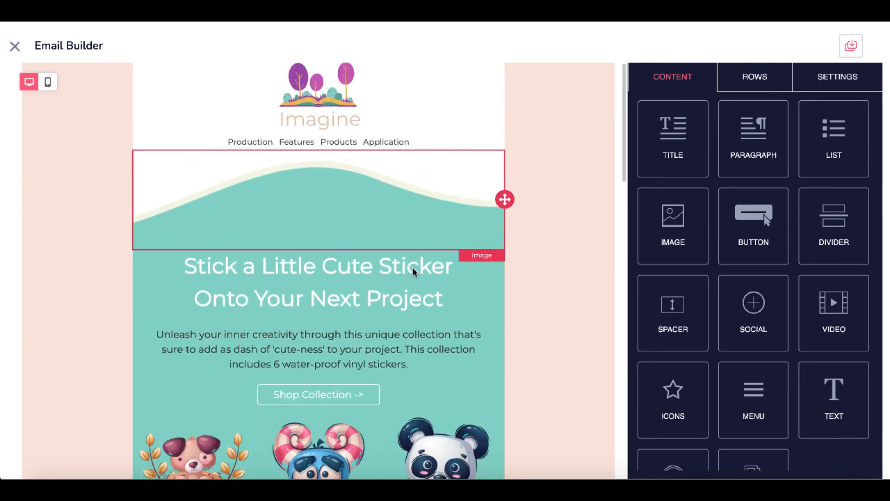
scroll(415, 272, "down", 12)
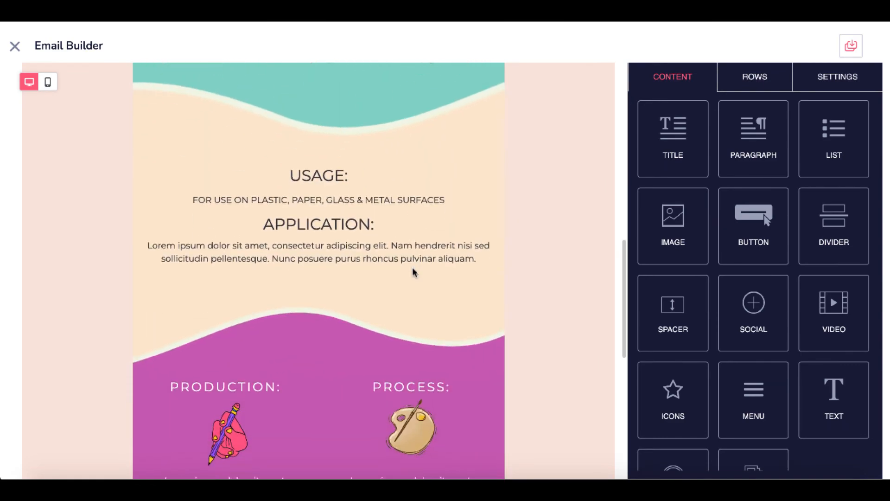
scroll(415, 272, "up", 20)
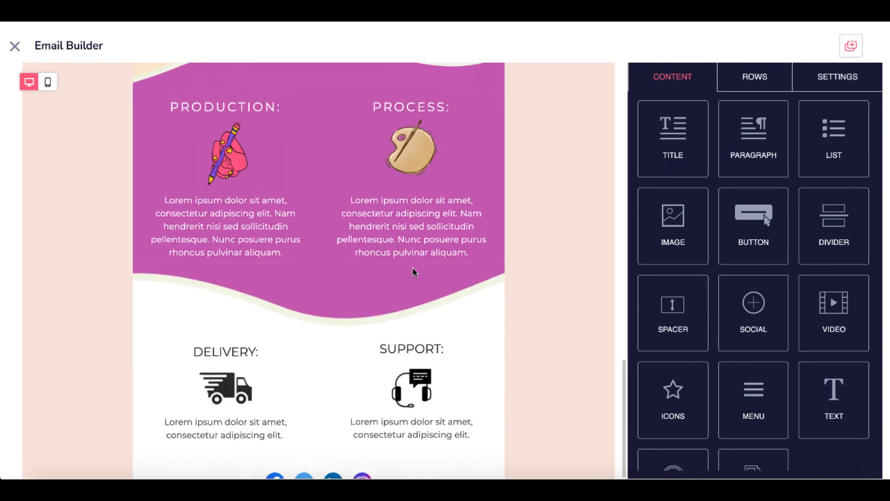
scroll(413, 272, "up", 3)
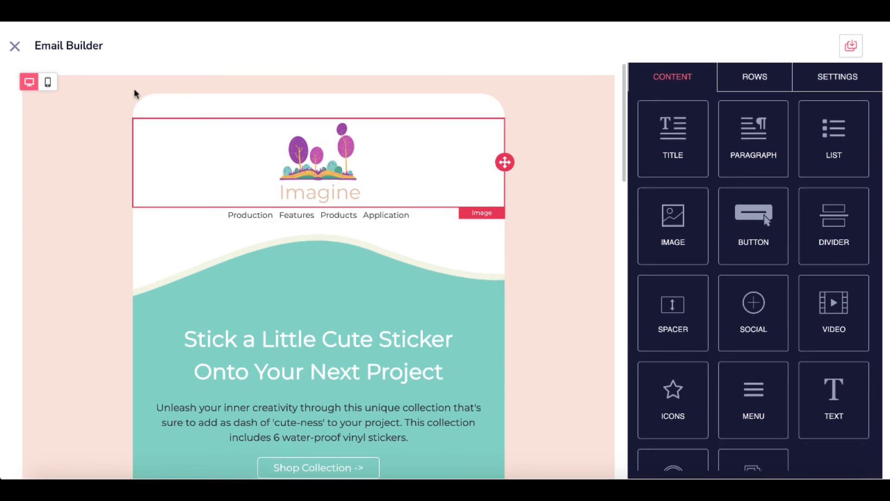
left_click(49, 85)
scroll(354, 247, "down", 4)
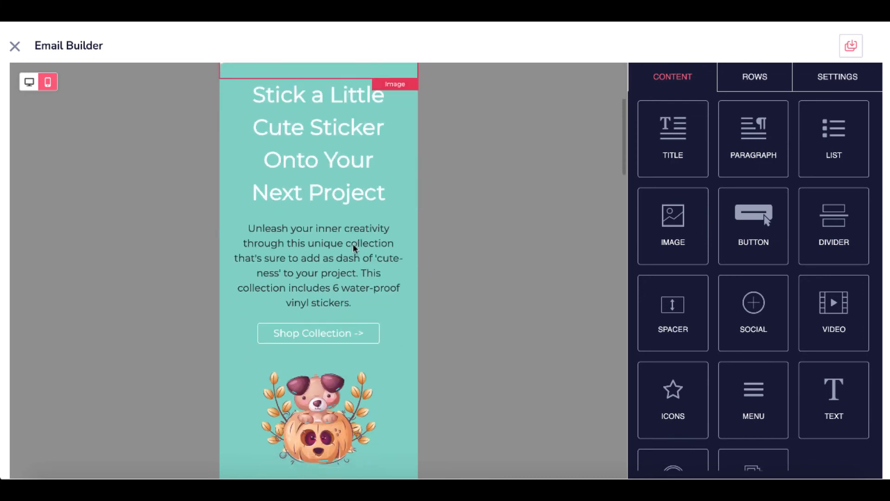
scroll(354, 248, "down", 15)
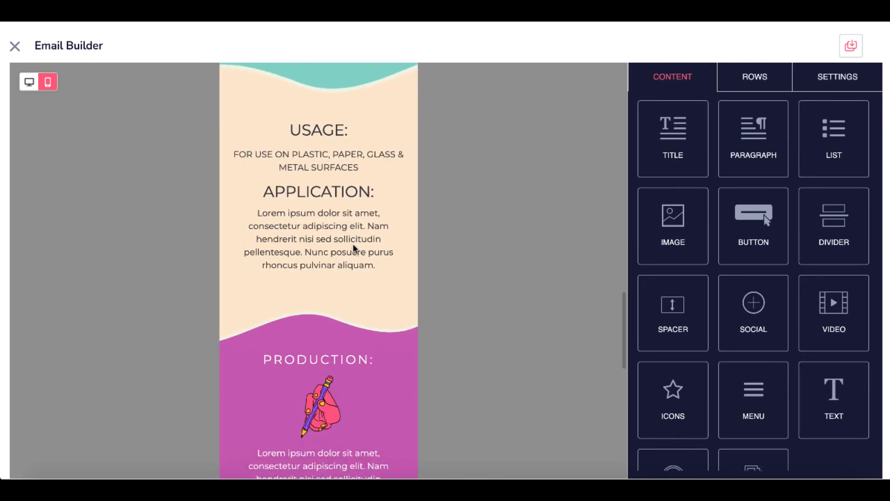
scroll(354, 249, "up", 20)
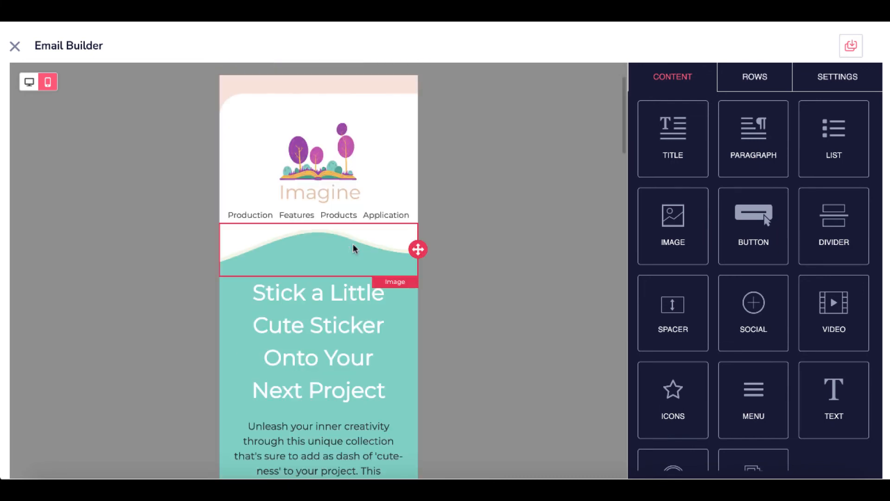
left_click(30, 86)
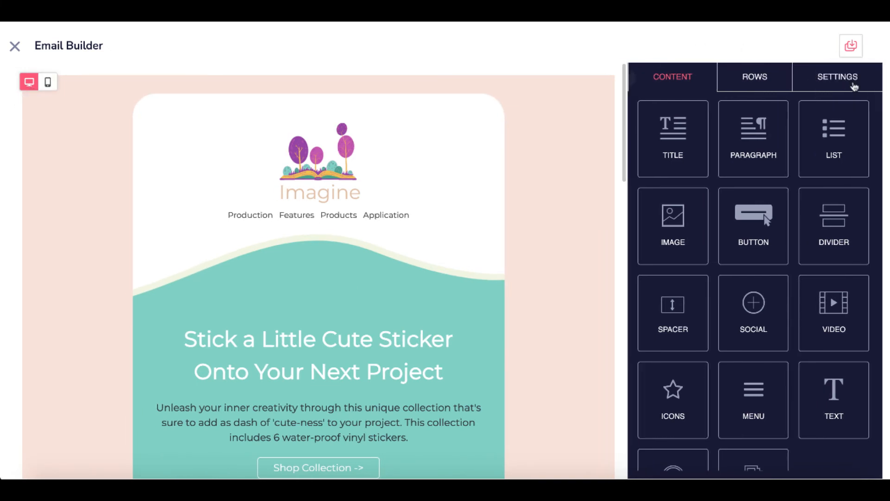
- Save the design to My Templates as testtemplate1 in the Default Category
left_click(851, 47)
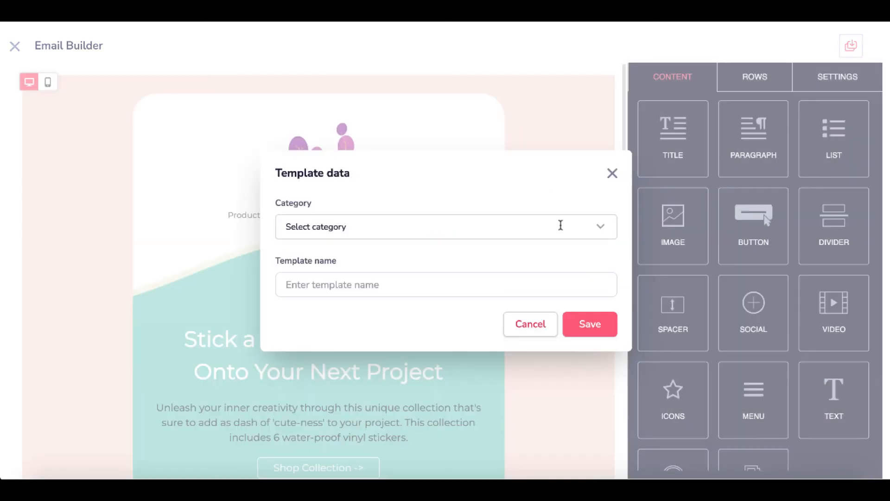
left_click(561, 225)
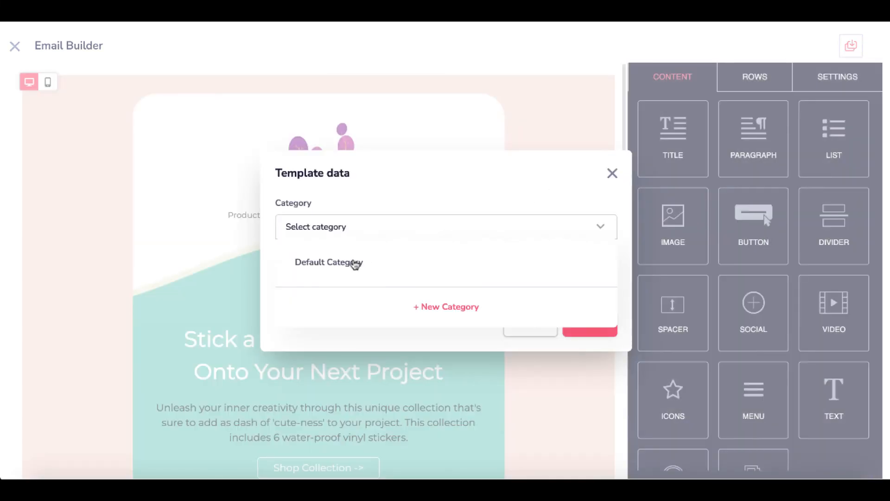
left_click(337, 263)
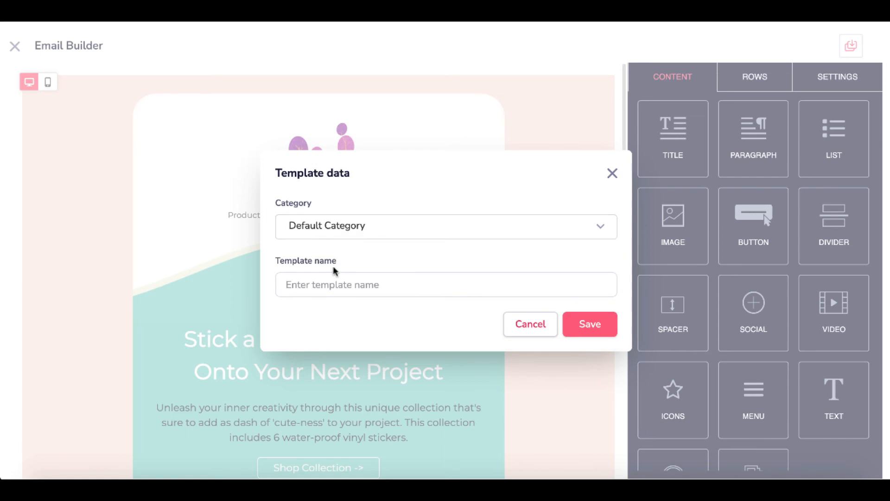
left_click(325, 285)
type("testtemplate1")
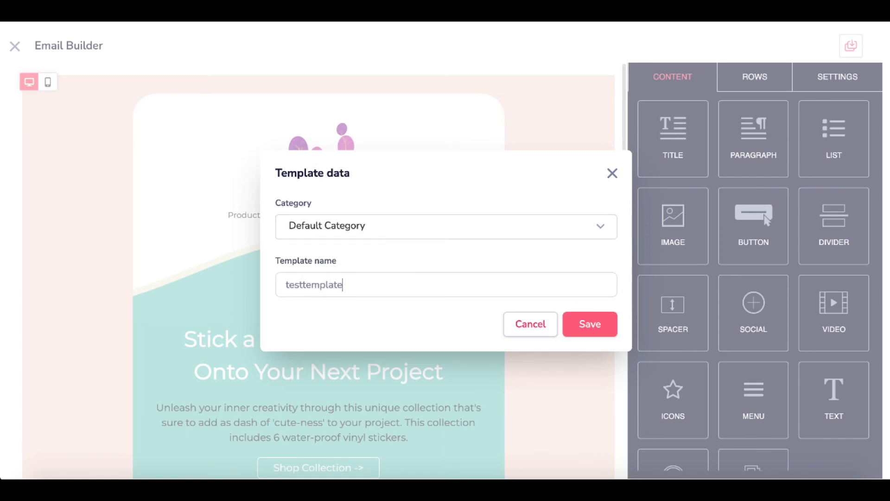
left_click(590, 324)
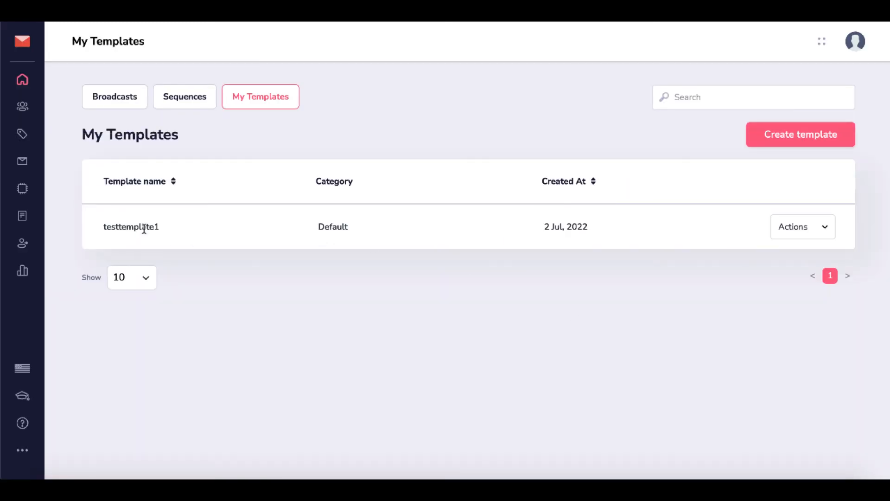
- Check the actions available for testtemplate1, and bring up the list of Groove apps from the dashboard
left_click(796, 235)
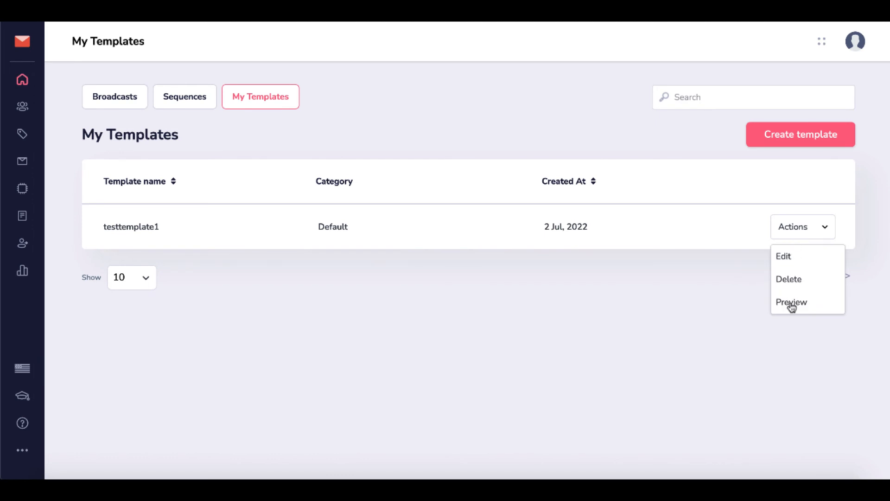
left_click(493, 315)
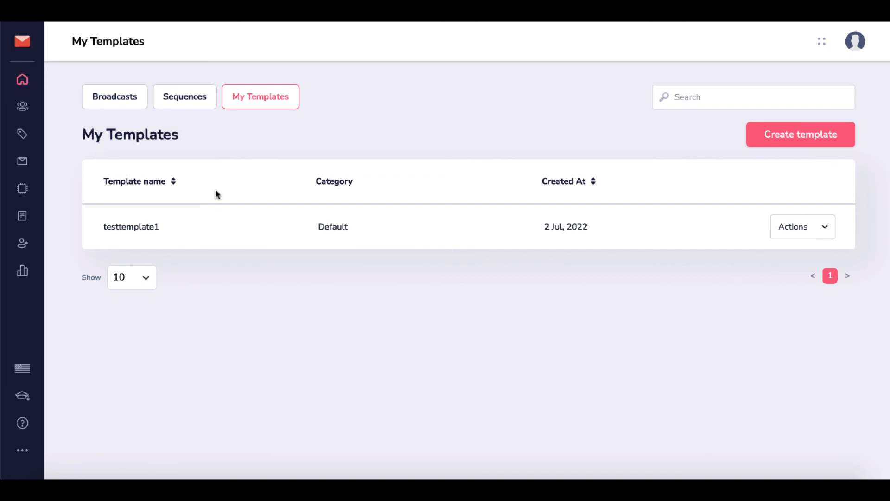
left_click(132, 99)
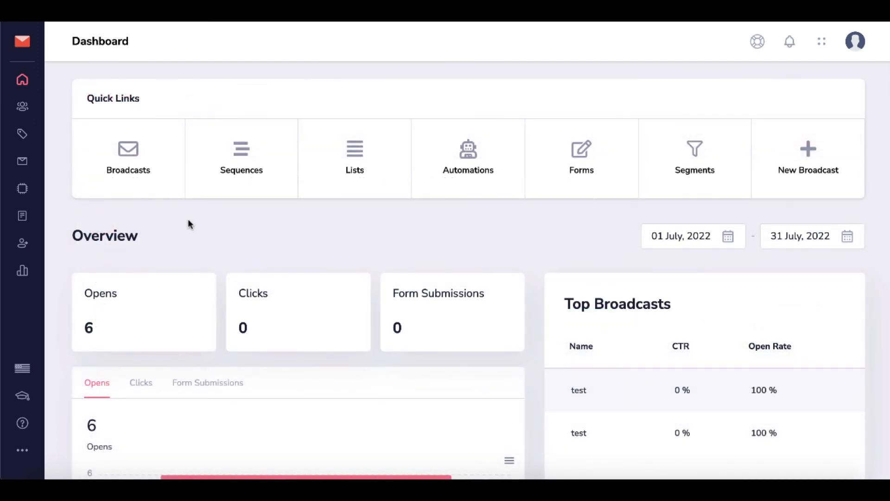
left_click(24, 47)
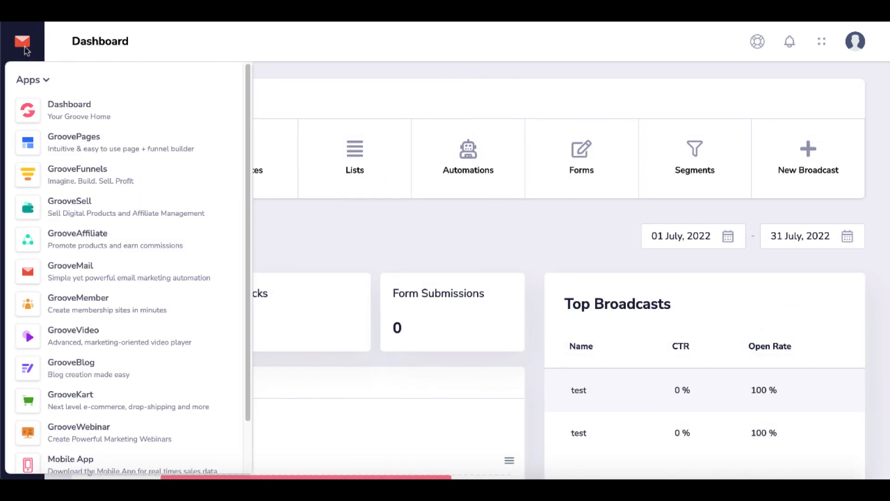